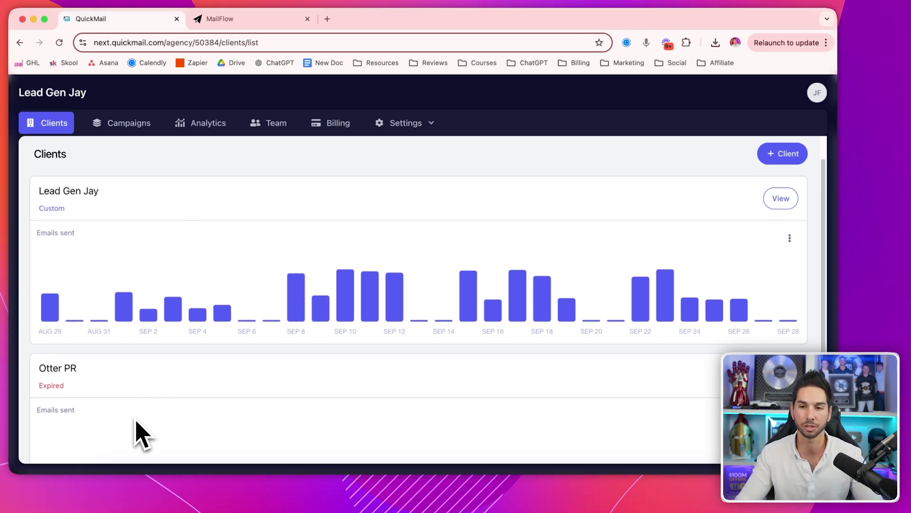
Step: Review the emails-sent charts for each client on the agency's Clients page and view the form for adding a client
scroll(161, 361, "down", 1)
scroll(173, 349, "up", 2)
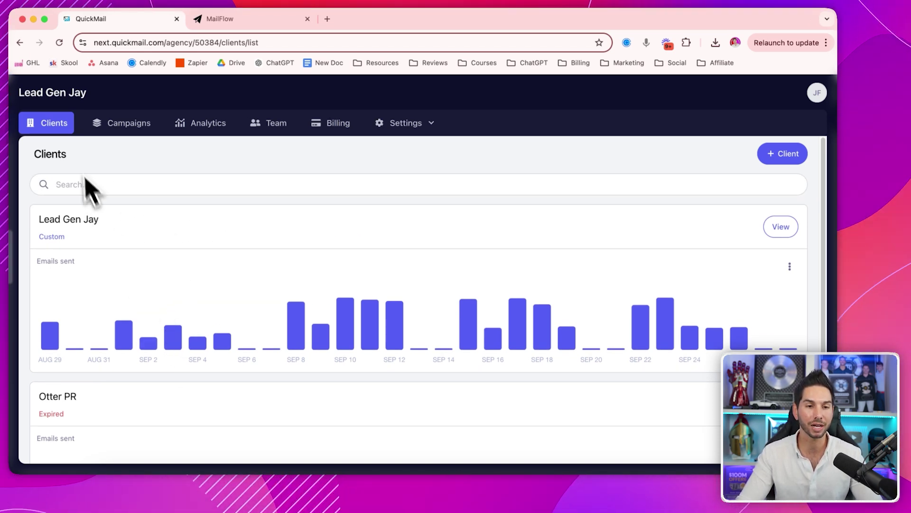
scroll(114, 327, "down", 3)
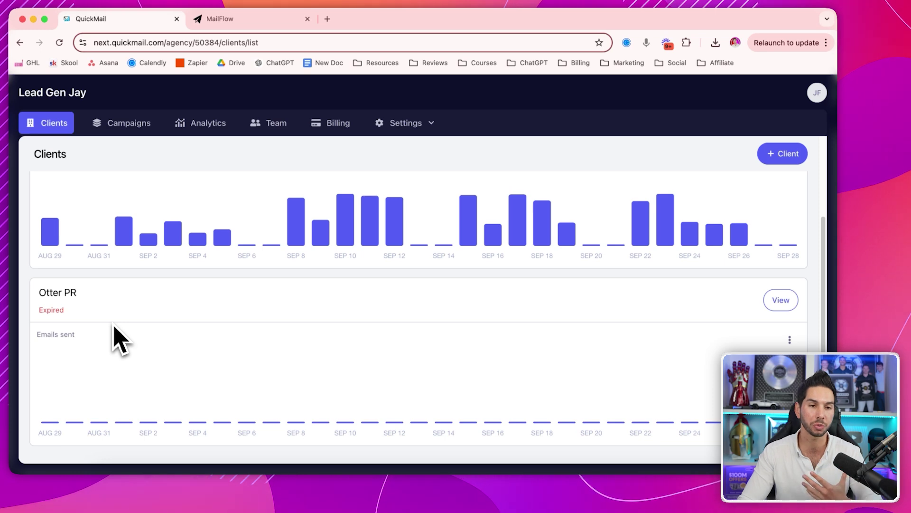
scroll(116, 338, "up", 2)
scroll(116, 338, "down", 2)
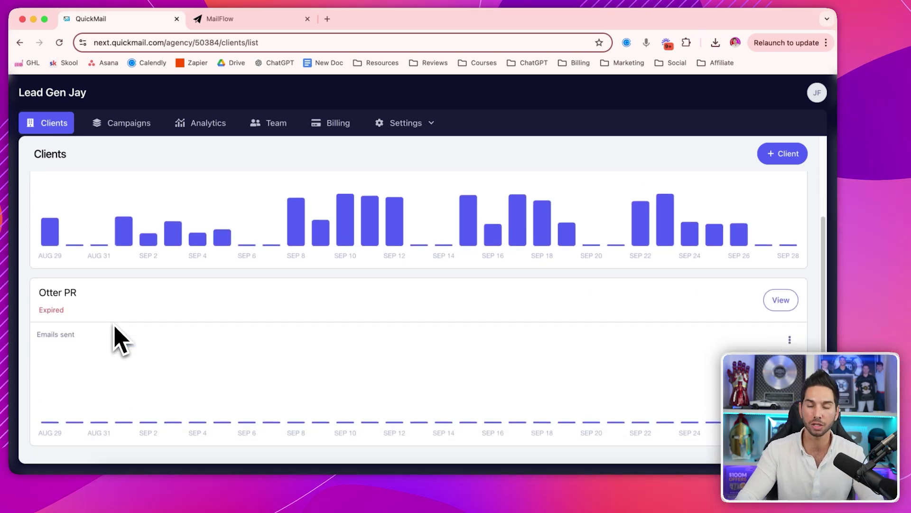
scroll(116, 338, "up", 3)
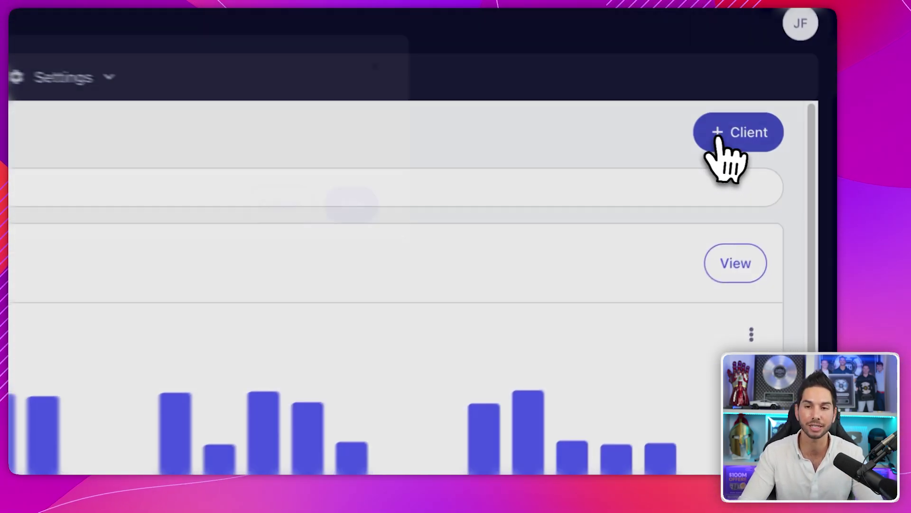
left_click(778, 154)
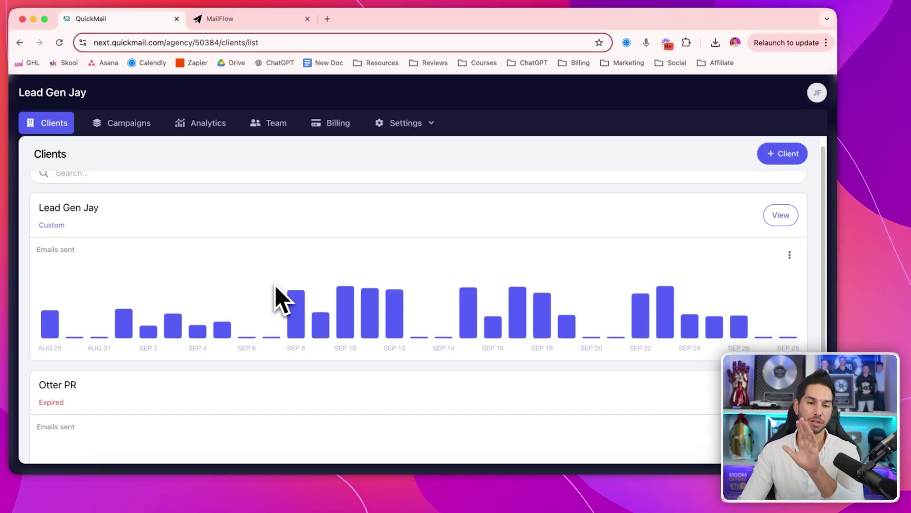
scroll(280, 299, "down", 2)
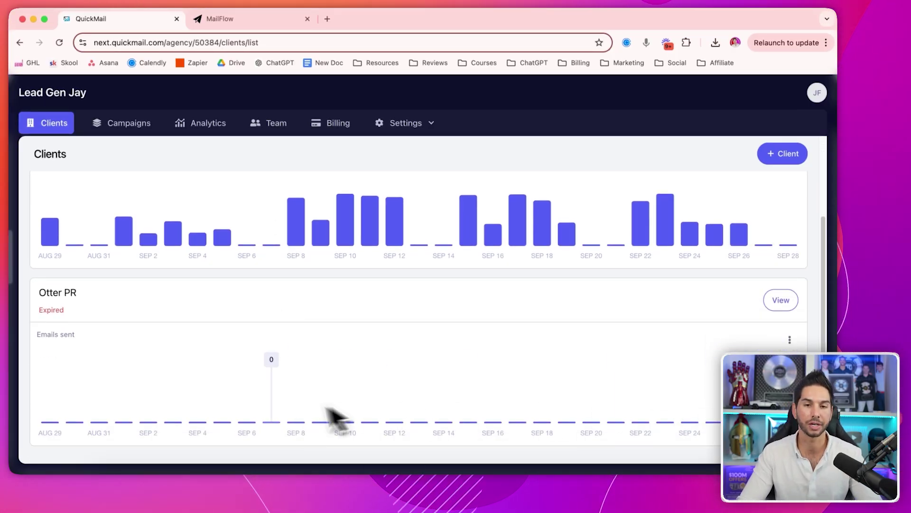
scroll(290, 421, "up", 2)
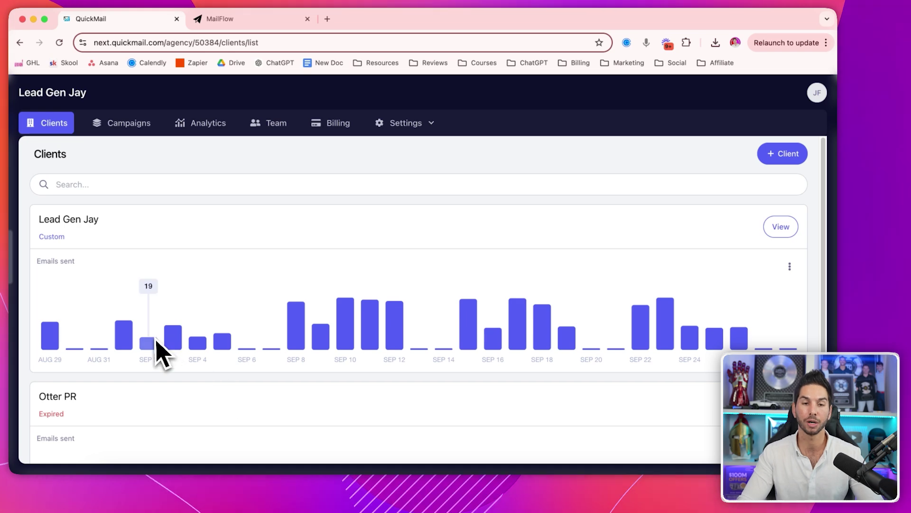
Step: Open the agency-wide campaigns list and look over the campaigns and their statistics columns
left_click(122, 122)
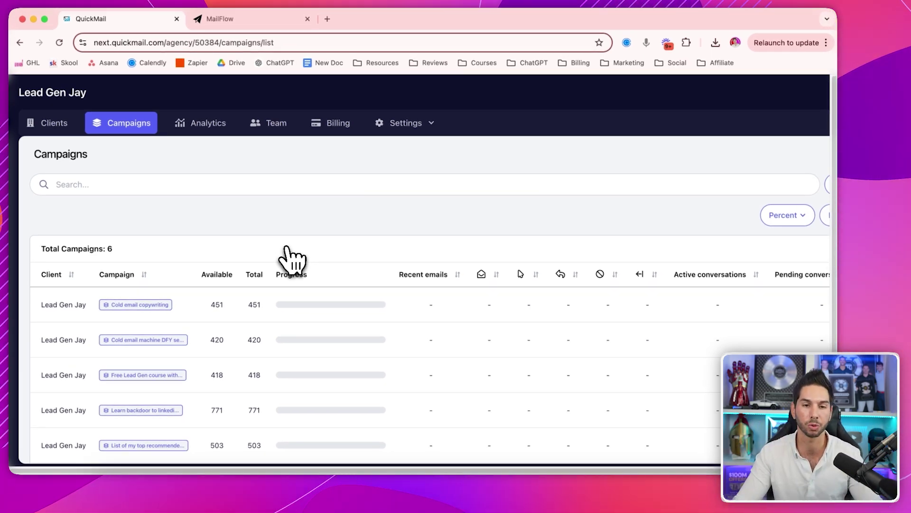
scroll(275, 304, "down", 2)
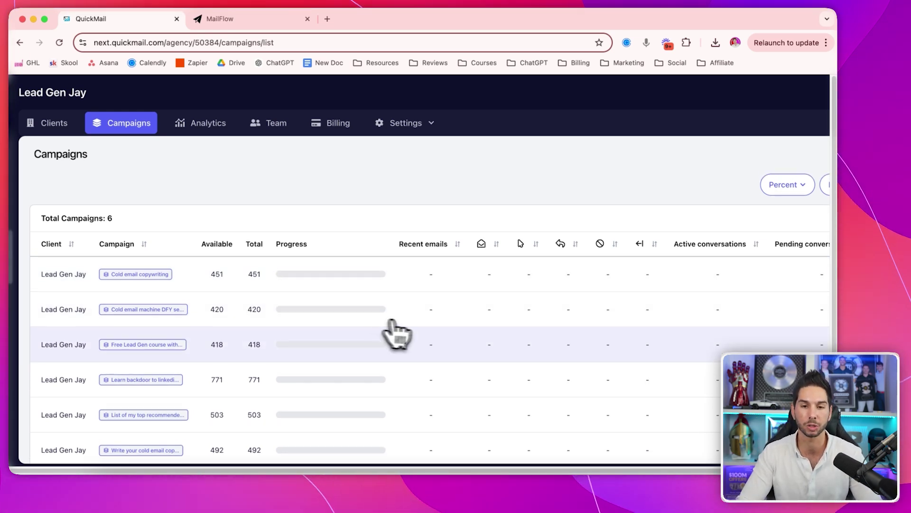
scroll(375, 394, "up", 2)
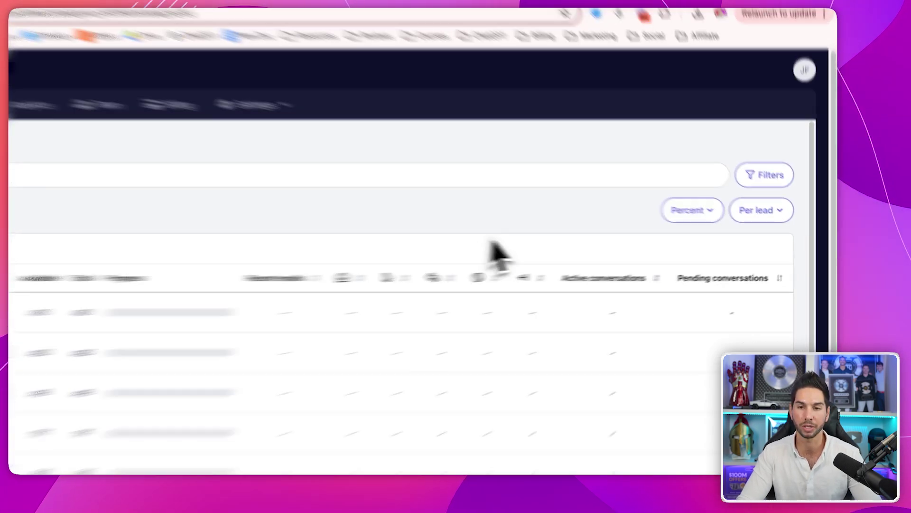
Step: Show the campaign statistics as percentages, calculated per email
left_click(714, 215)
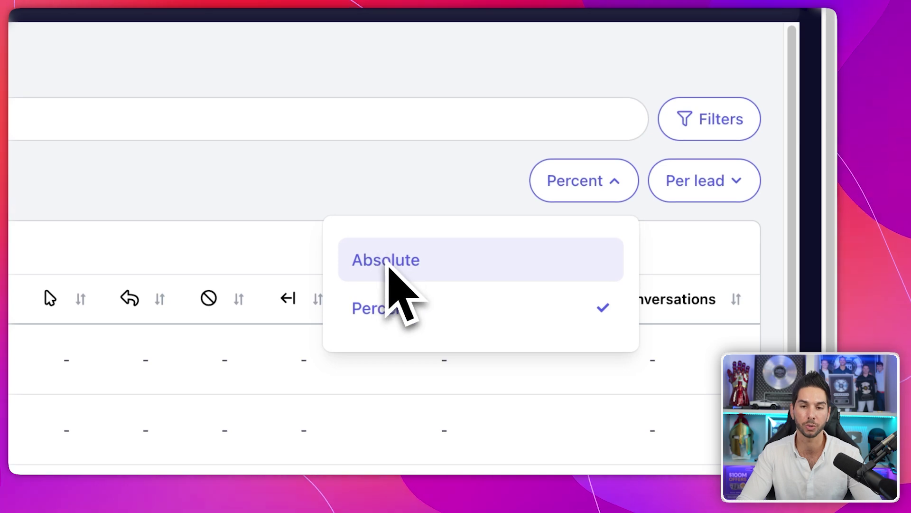
left_click(385, 303)
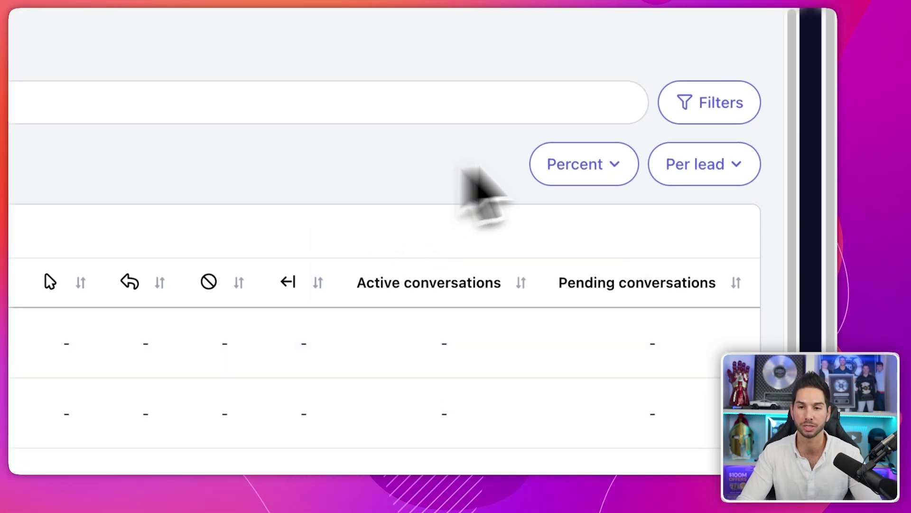
left_click(741, 178)
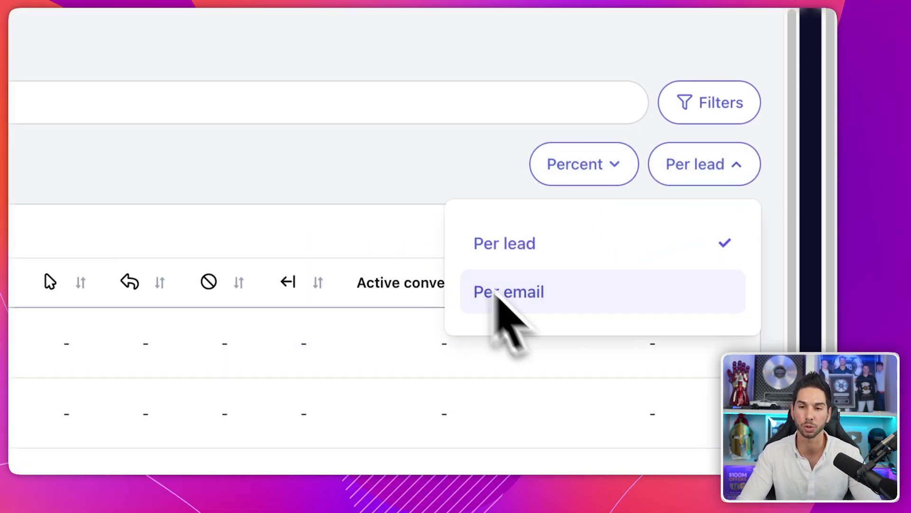
left_click(496, 293)
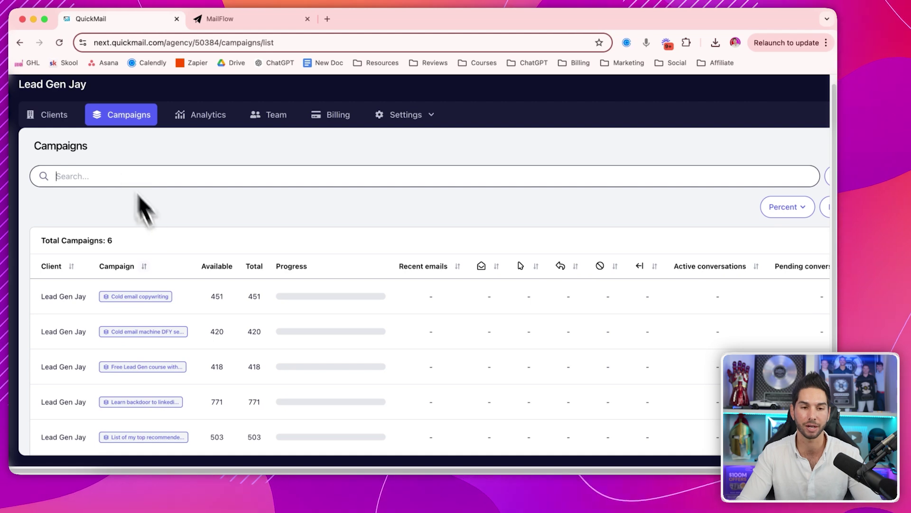
Step: Look through all campaign rows with their available and total lead figures
scroll(180, 266, "down", 1)
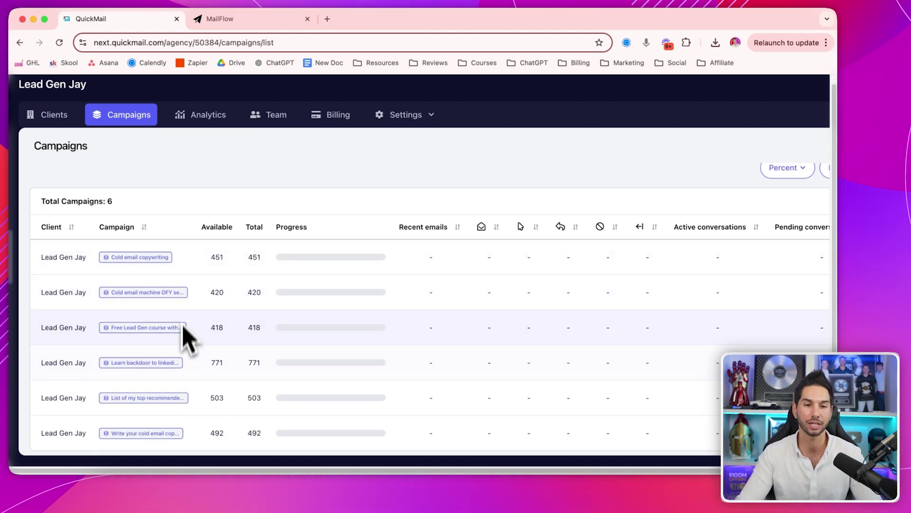
scroll(178, 370, "up", 1)
scroll(147, 285, "down", 1)
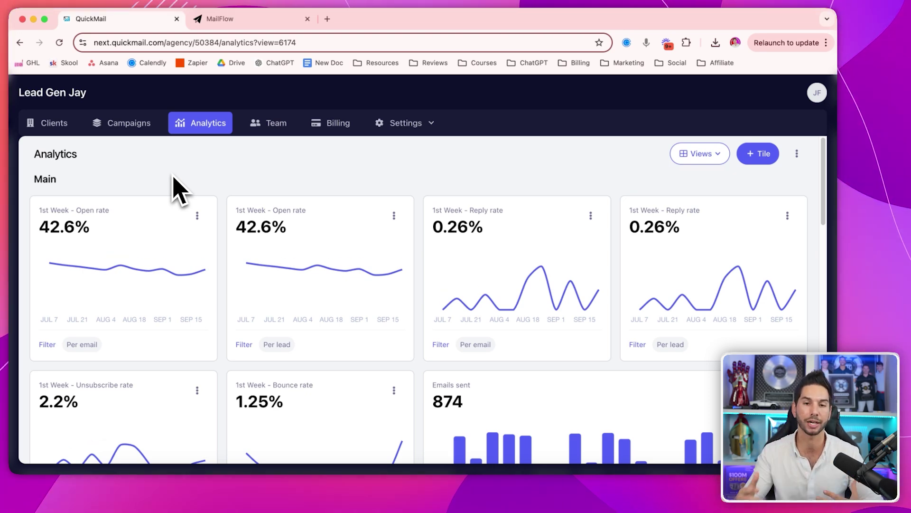
Step: Examine the agency analytics, including the first-week metric tiles and the open-rate and reply-rate cohort tables
scroll(211, 259, "down", 8)
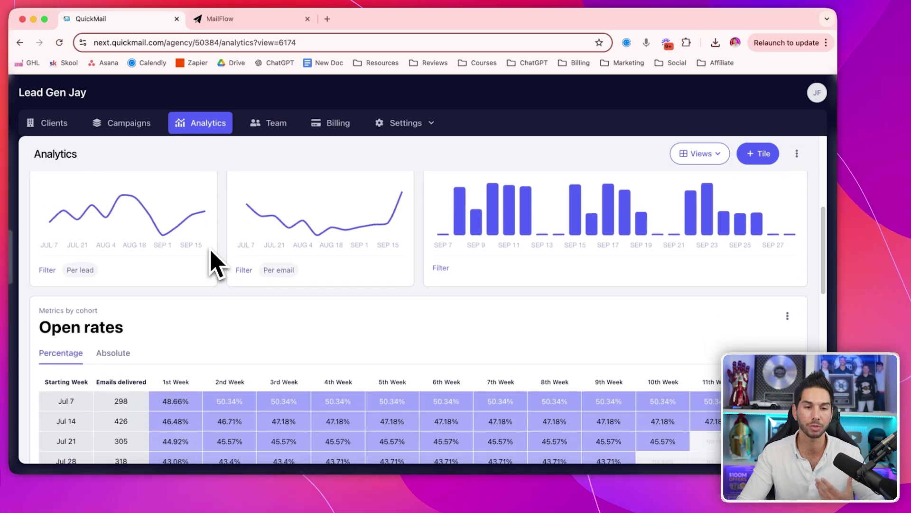
scroll(212, 259, "down", 10)
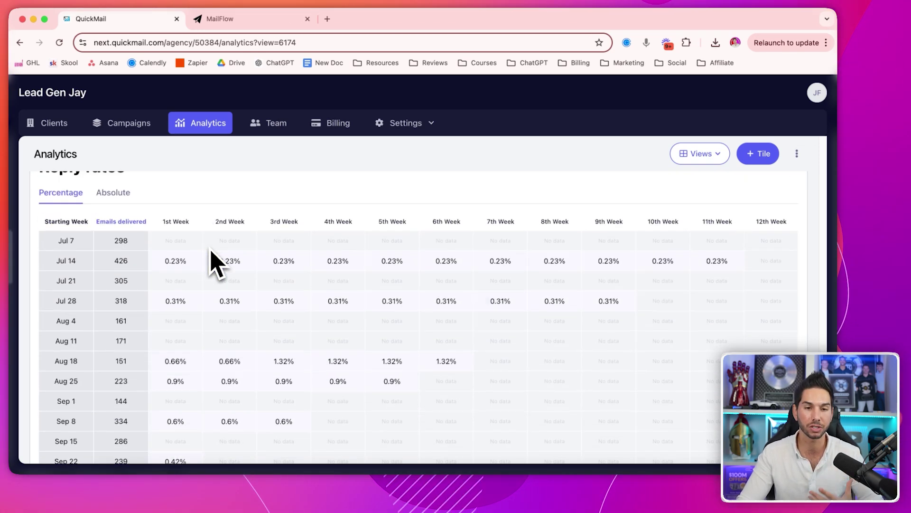
scroll(209, 285, "up", 8)
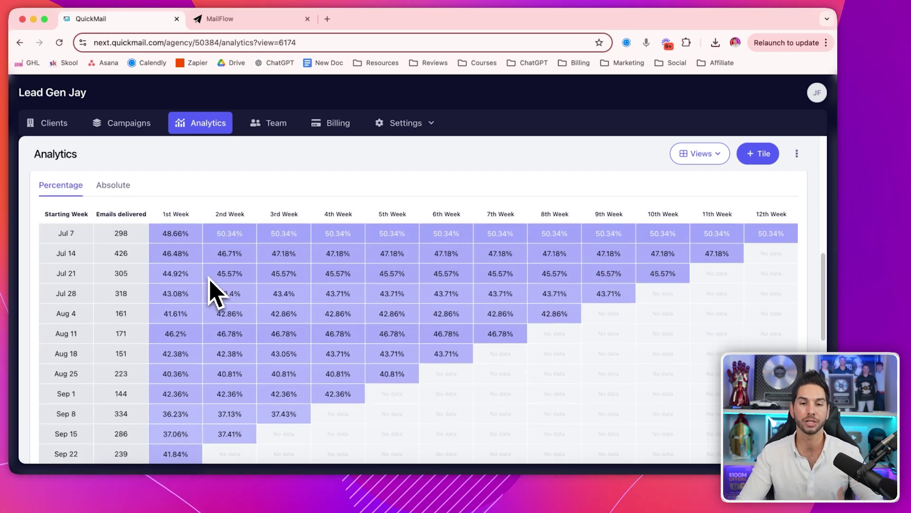
scroll(210, 280, "down", 1)
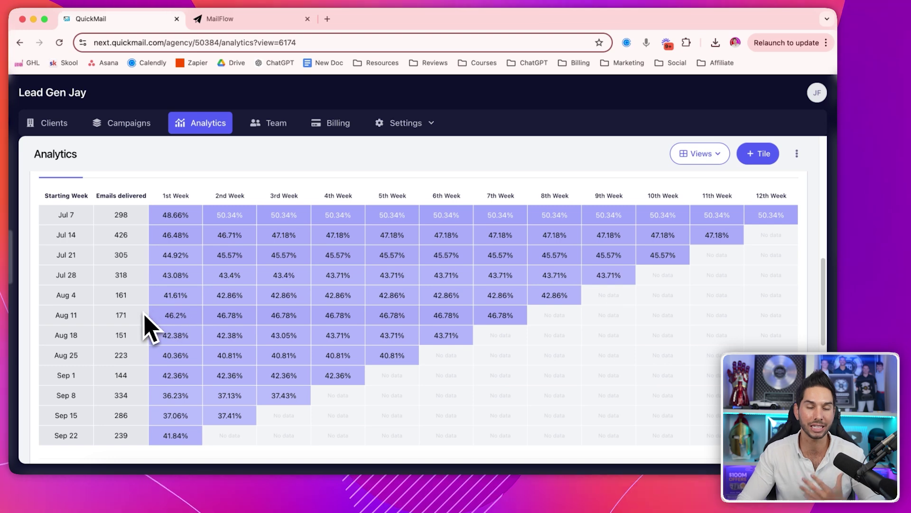
scroll(151, 330, "up", 3)
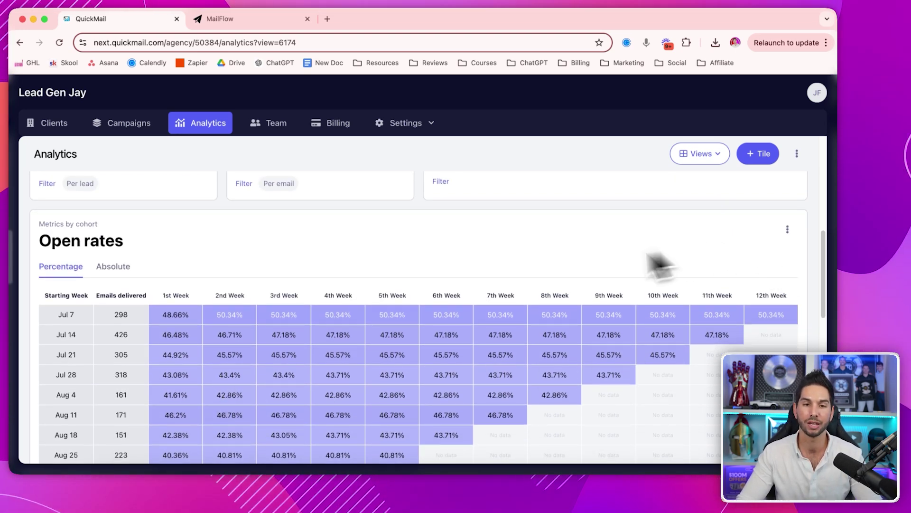
scroll(533, 295, "up", 5)
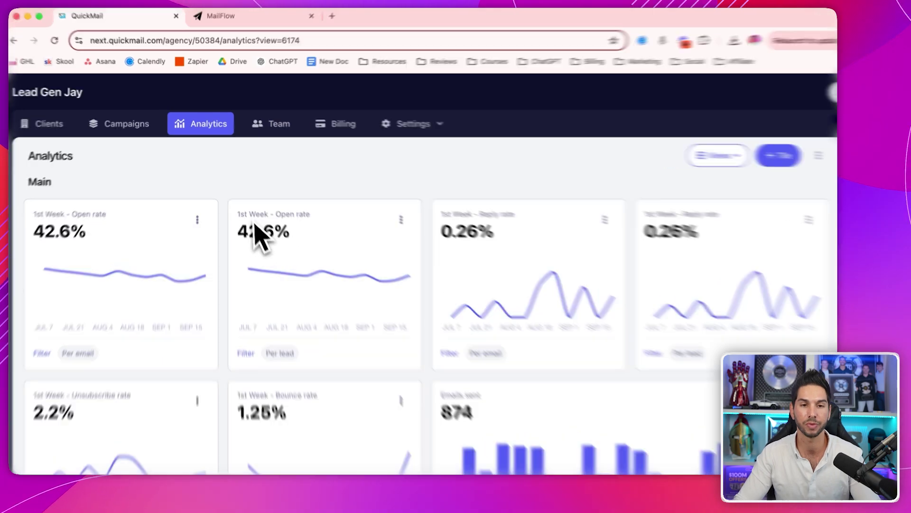
Step: Open the agency's Team page and view the form for adding a member
left_click(269, 122)
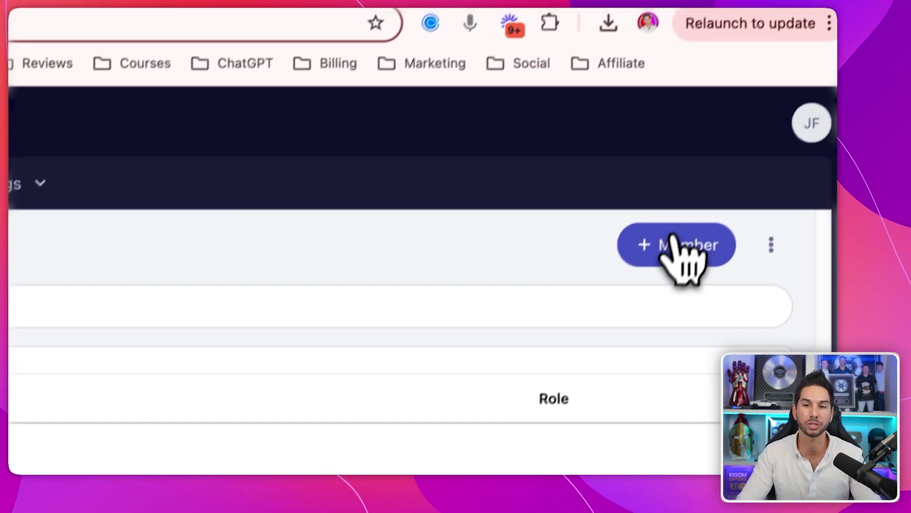
left_click(673, 245)
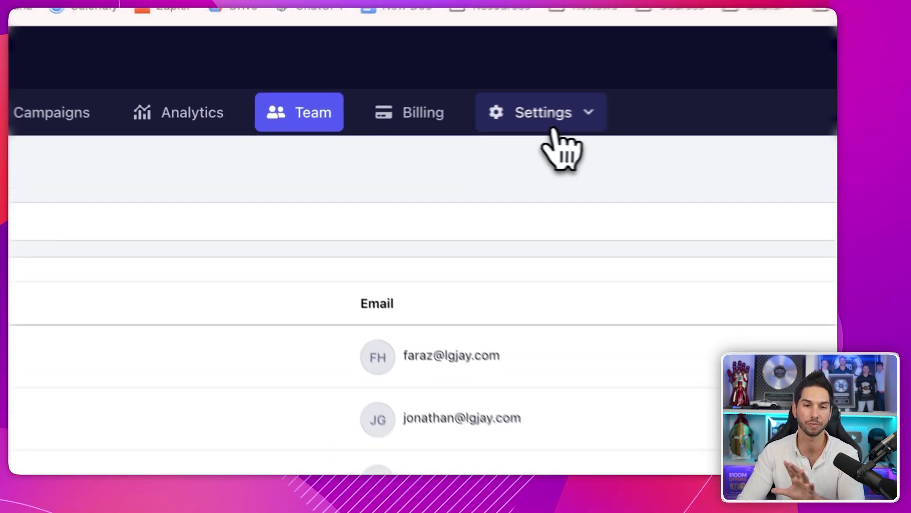
Step: In the general settings, rename the agency to "Lead Gen Jay Agency" and enter an email address for deliverability test reports
left_click(422, 123)
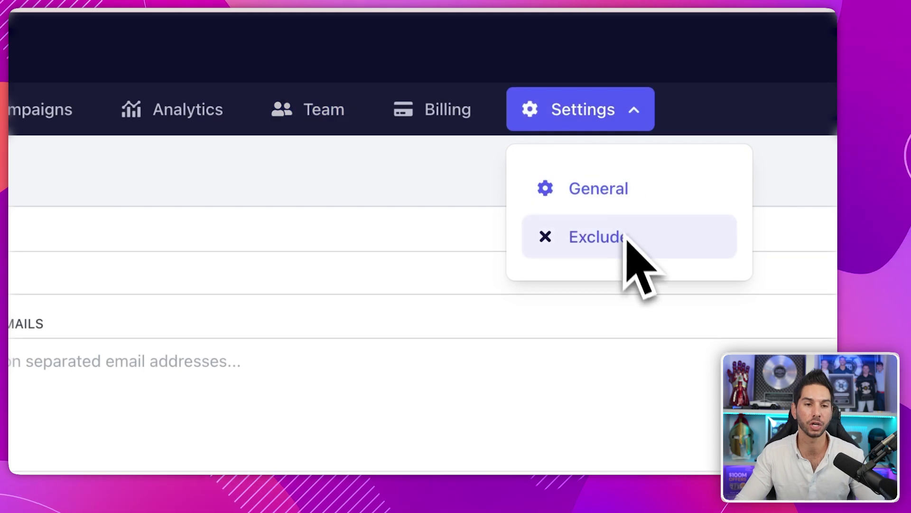
left_click(533, 326)
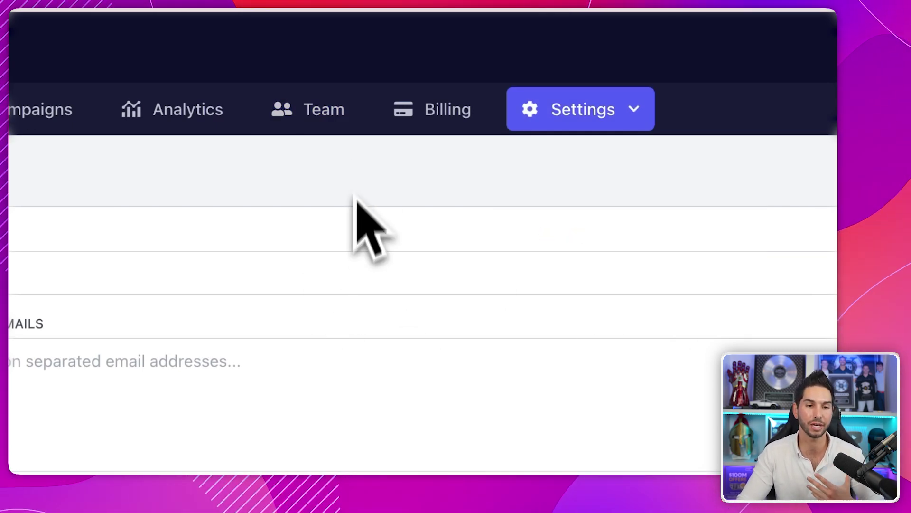
scroll(349, 328, "down", 3)
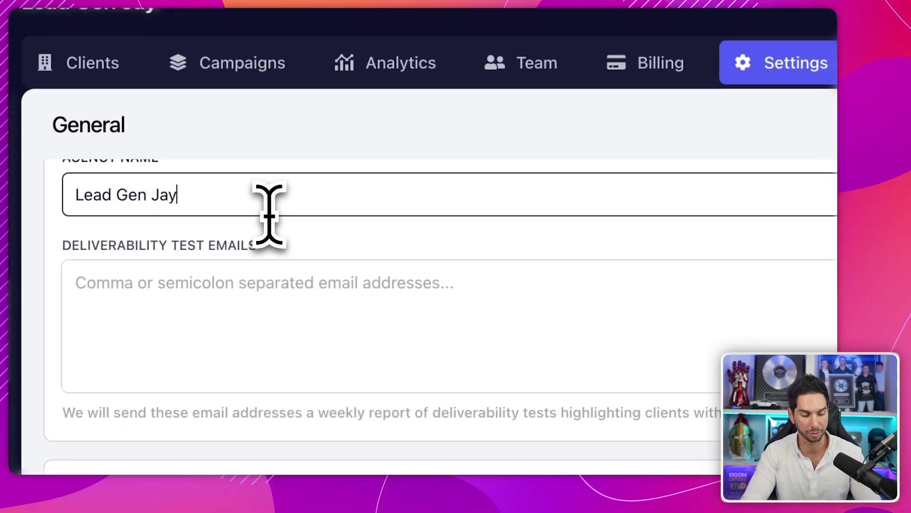
type("A")
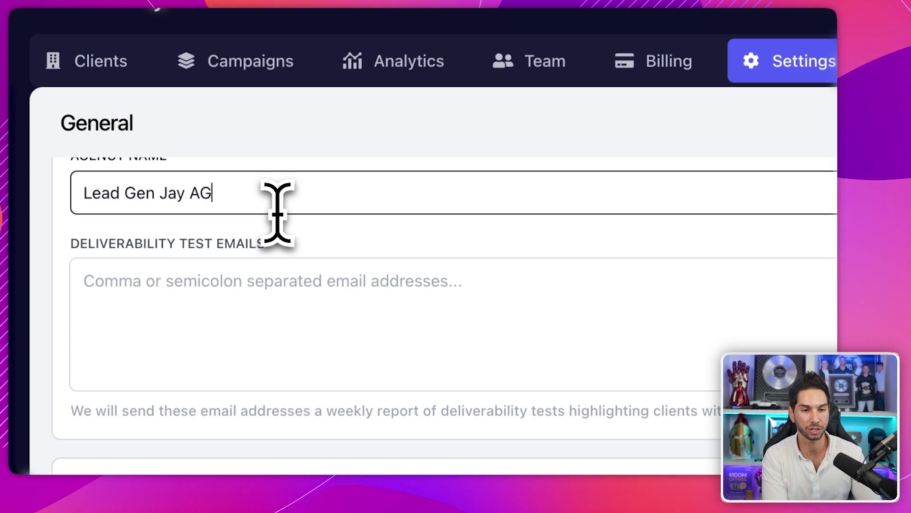
type("gency")
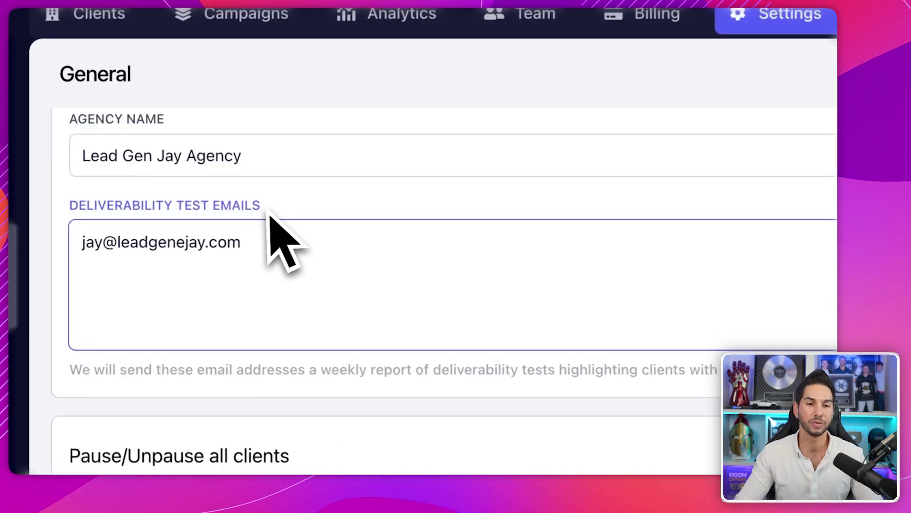
triple_click(286, 213)
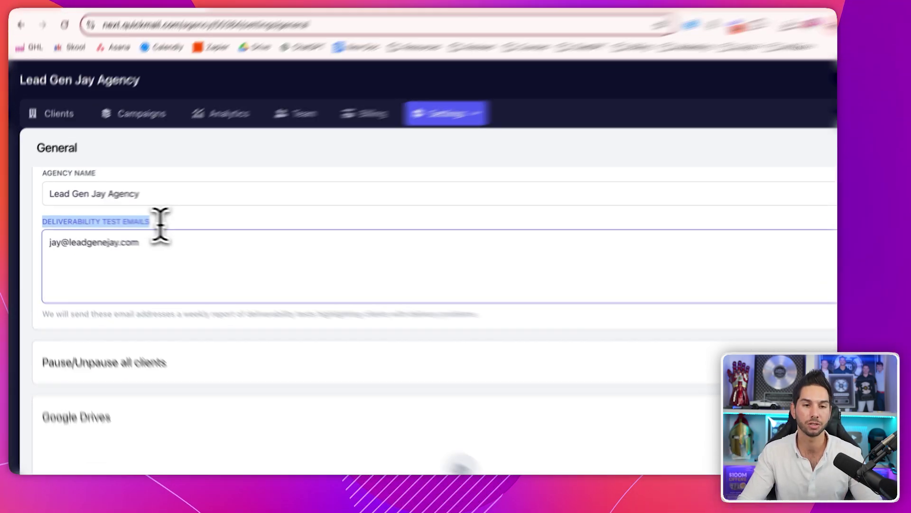
left_click(134, 239)
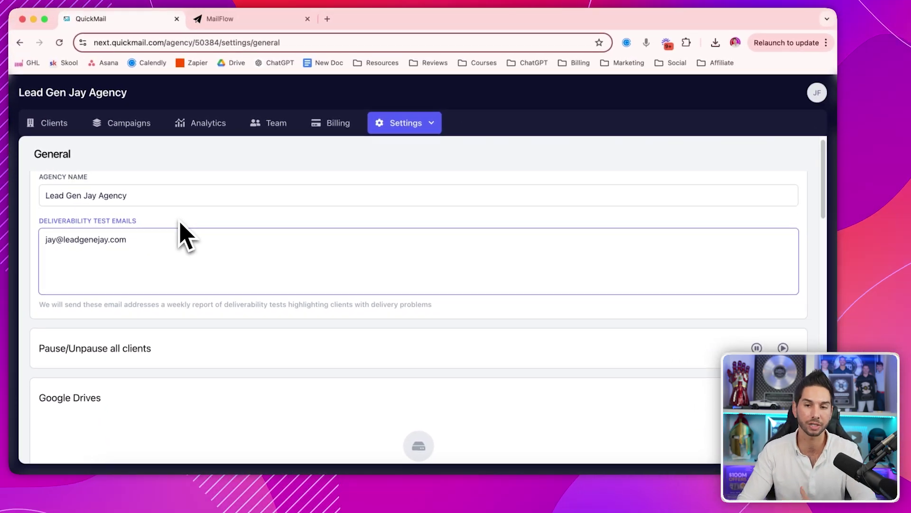
Step: Review the general settings for pausing or unpausing all clients, Google Drives and email verification
scroll(160, 345, "down", 1)
scroll(160, 353, "down", 5)
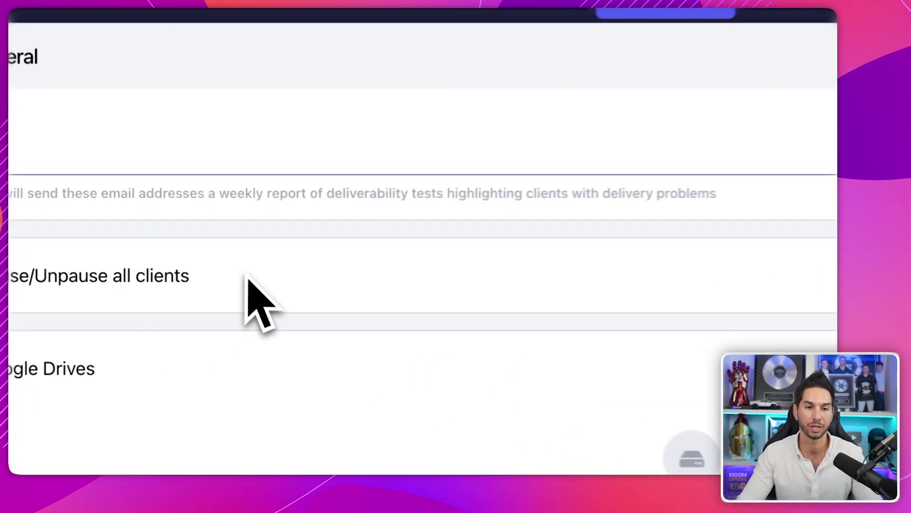
scroll(185, 270, "down", 2)
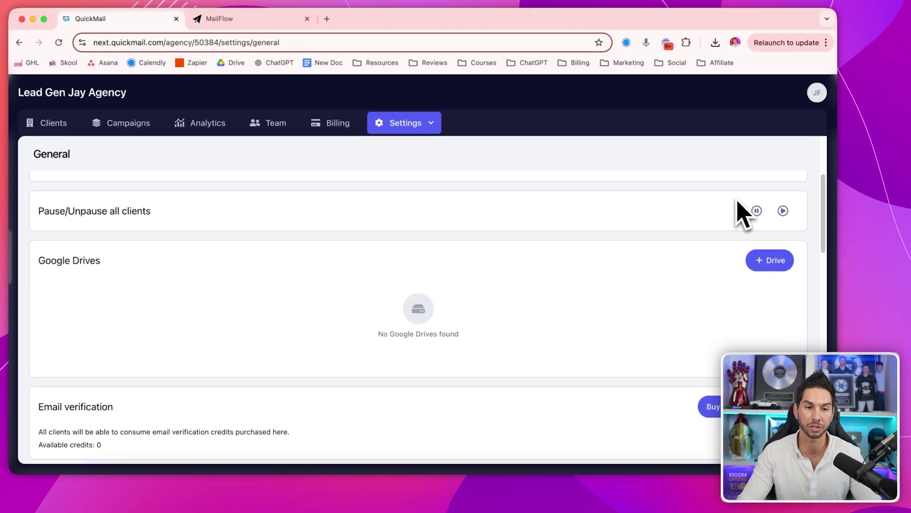
scroll(648, 265, "down", 1)
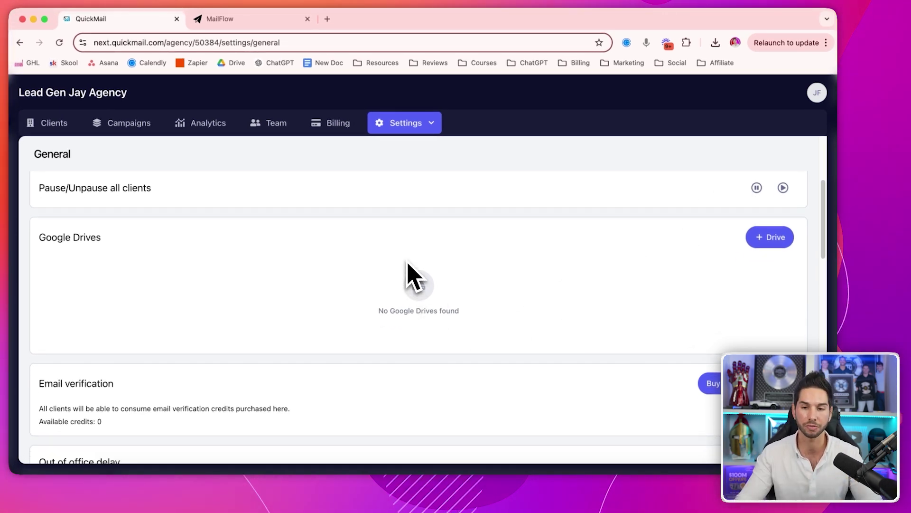
scroll(407, 268, "down", 3)
triple_click(126, 241)
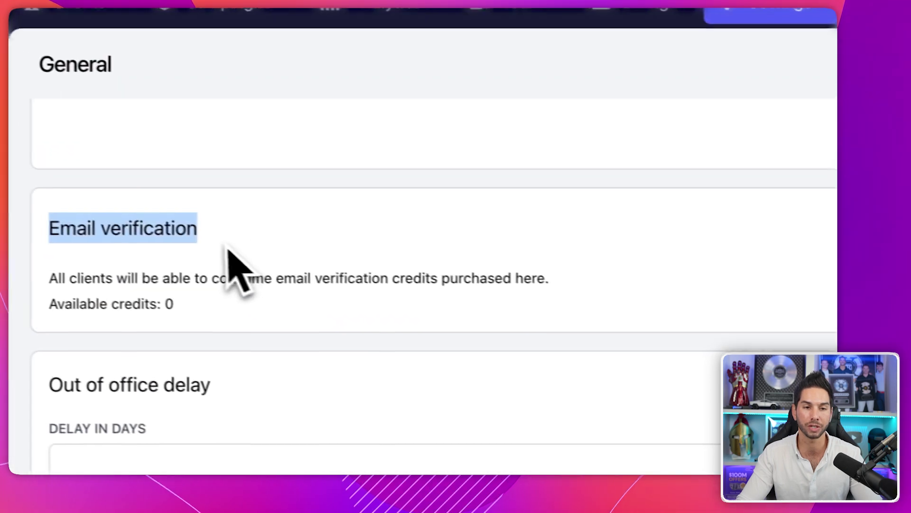
Step: Review the out-of-office delay, branding and campaign metric thresholds in the agency's general settings
left_click(514, 246)
scroll(503, 296, "down", 3)
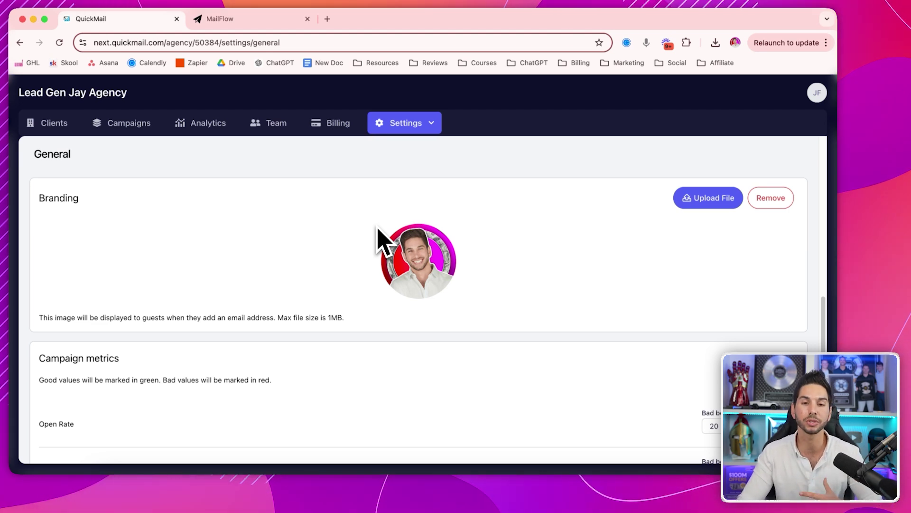
scroll(269, 363, "down", 3)
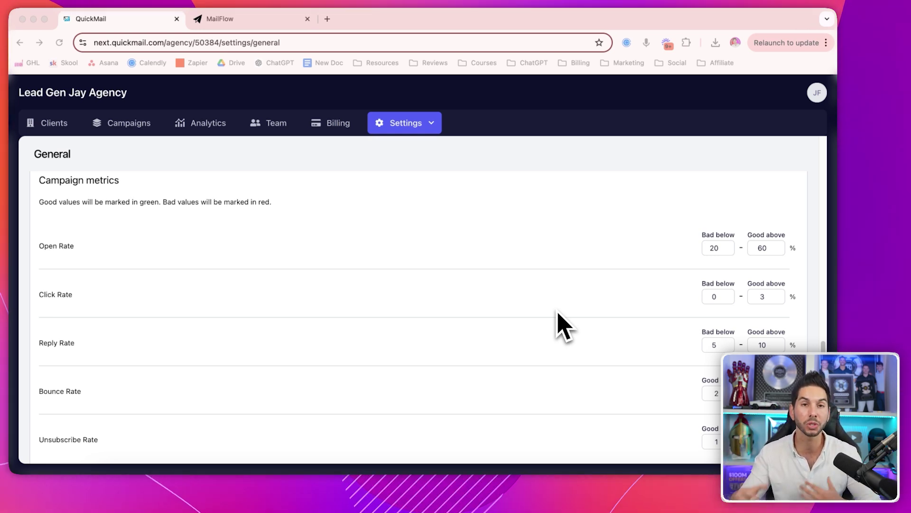
scroll(564, 328, "down", 3)
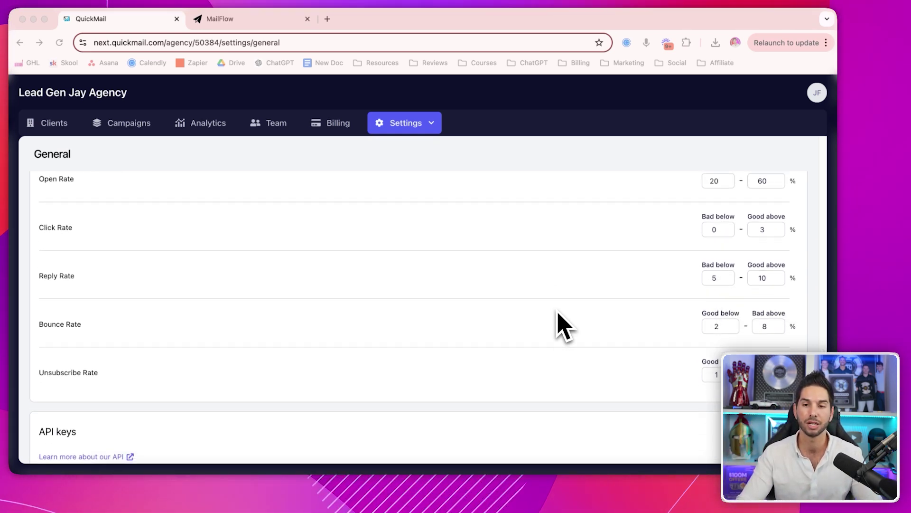
scroll(564, 327, "up", 1)
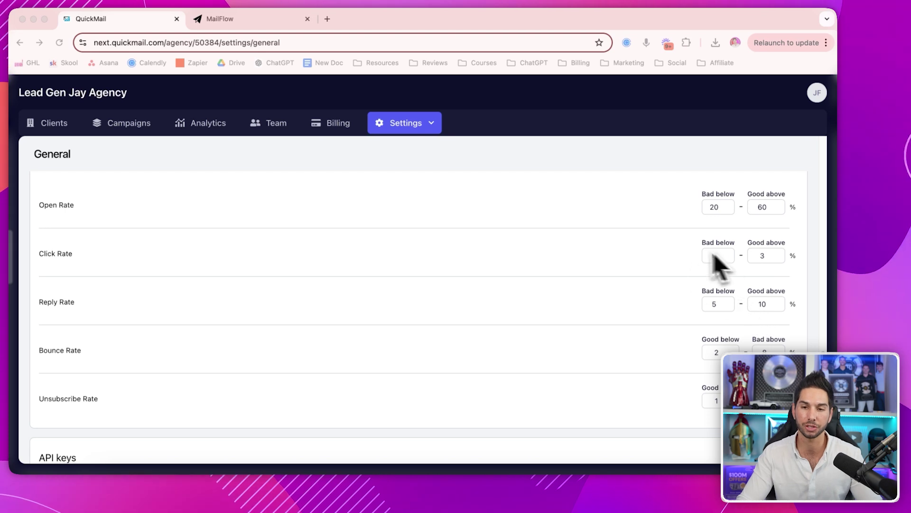
type("0")
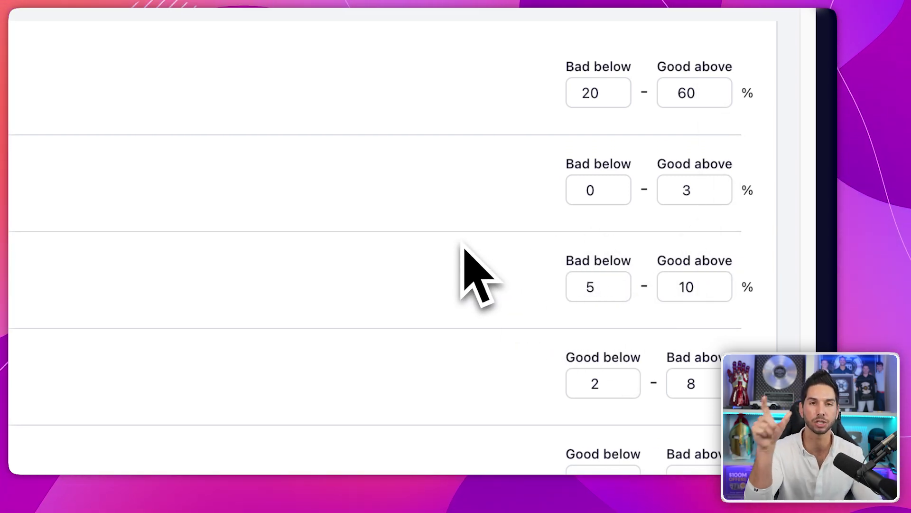
scroll(464, 244, "down", 2)
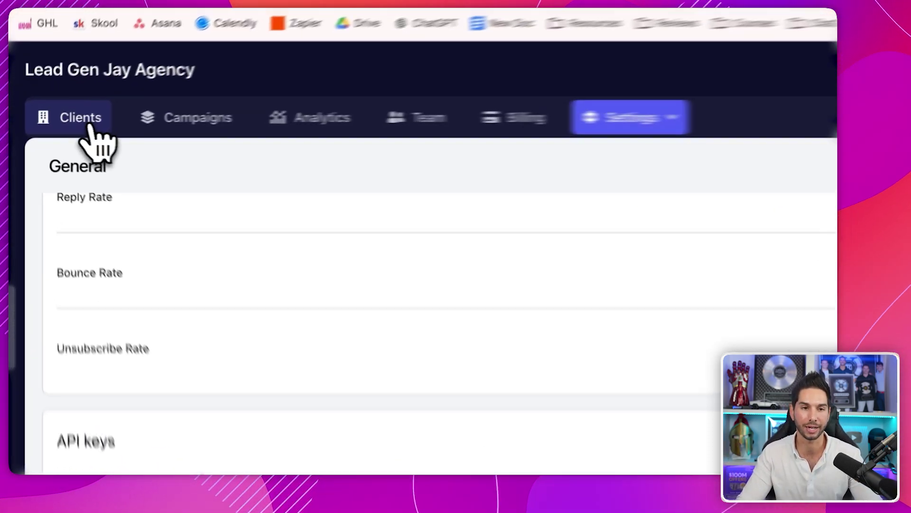
Step: Open the Lead Gen Jay client and set its forecast calculator rates to 62% delivered, 82% opened, 45% replied and 70% positive
left_click(59, 126)
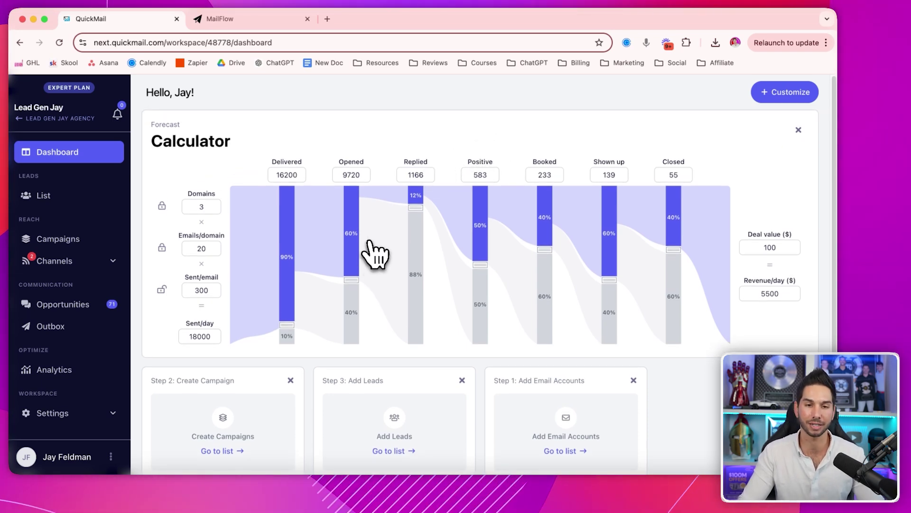
left_click_drag(287, 325, 287, 284)
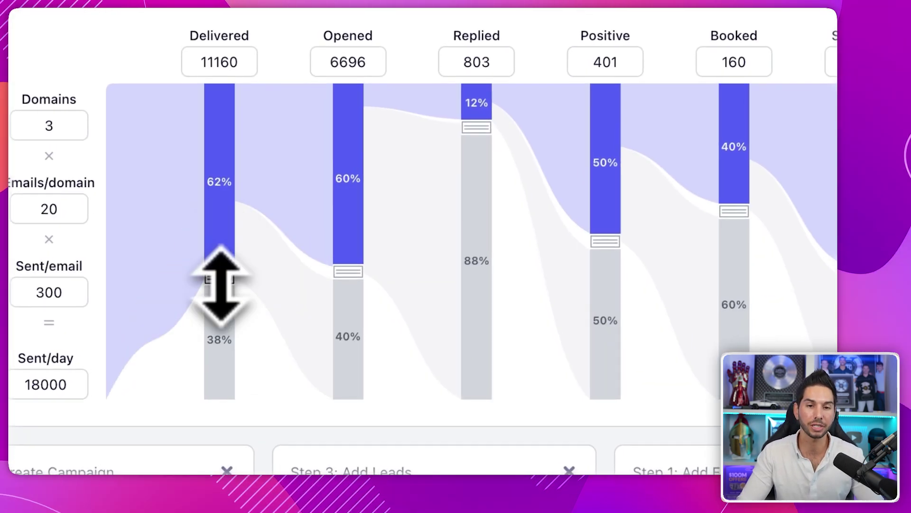
left_click_drag(351, 280, 360, 337)
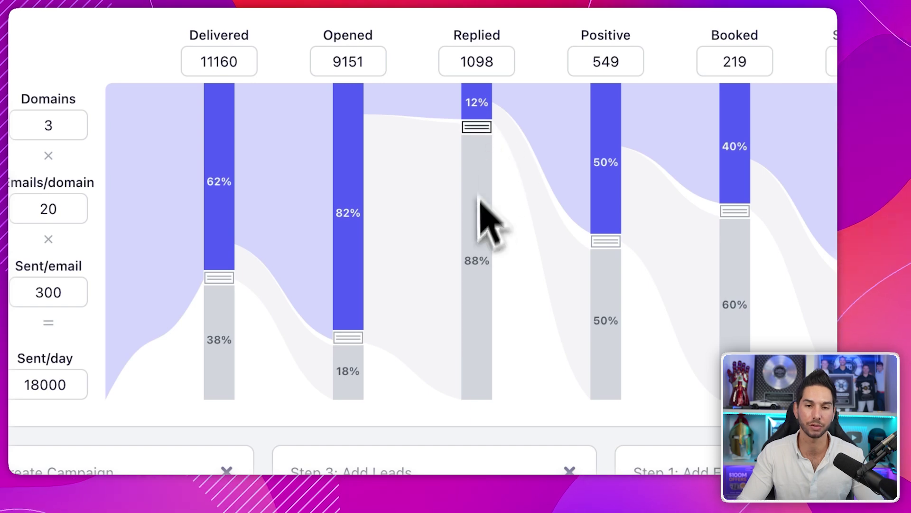
left_click_drag(486, 127, 493, 238)
left_click_drag(606, 241, 611, 305)
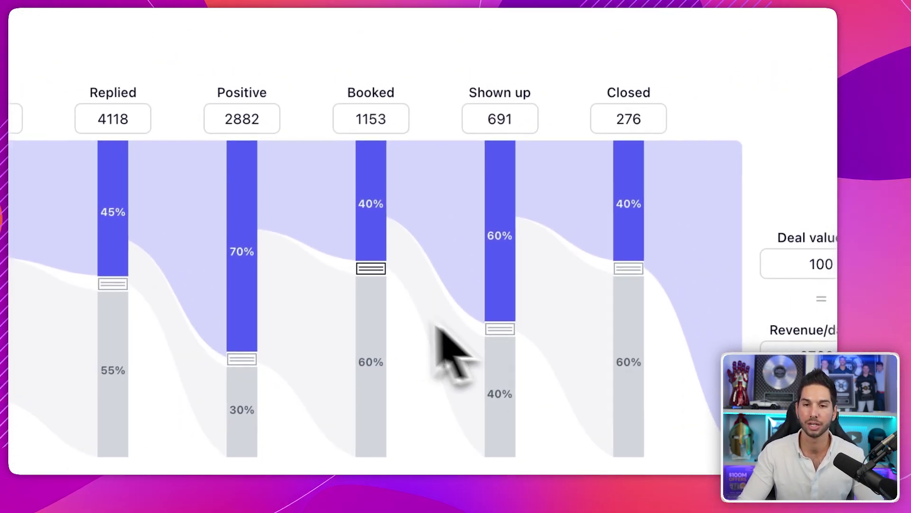
Step: Set the forecast calculator's booked rate to 69% and its positive rate to 4%
left_click_drag(364, 280, 402, 356)
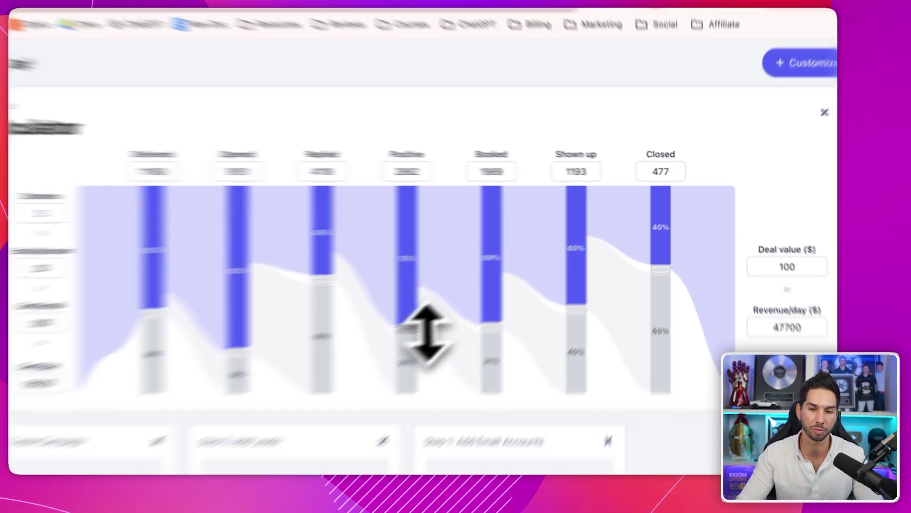
left_click_drag(481, 294, 484, 196)
left_click_drag(255, 208, 252, 234)
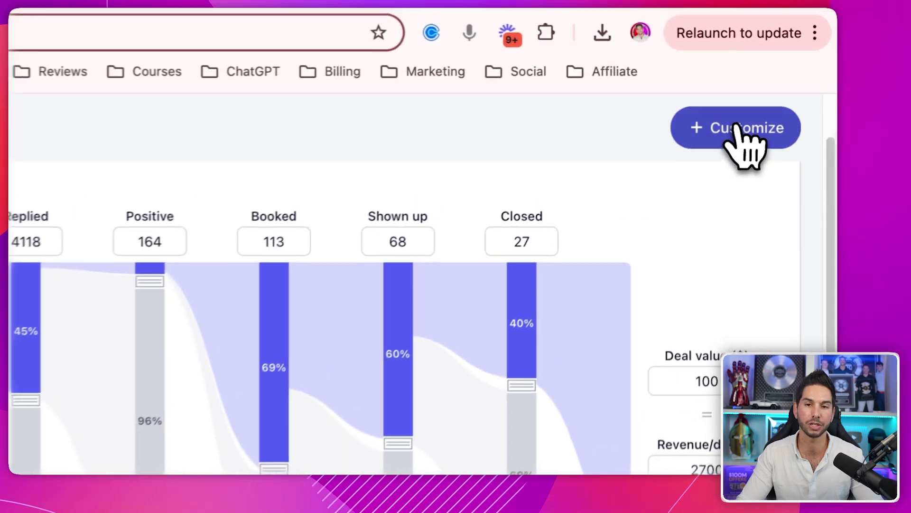
Step: Turn on the intro video widget for the workspace dashboard, then turn it off again
left_click(712, 126)
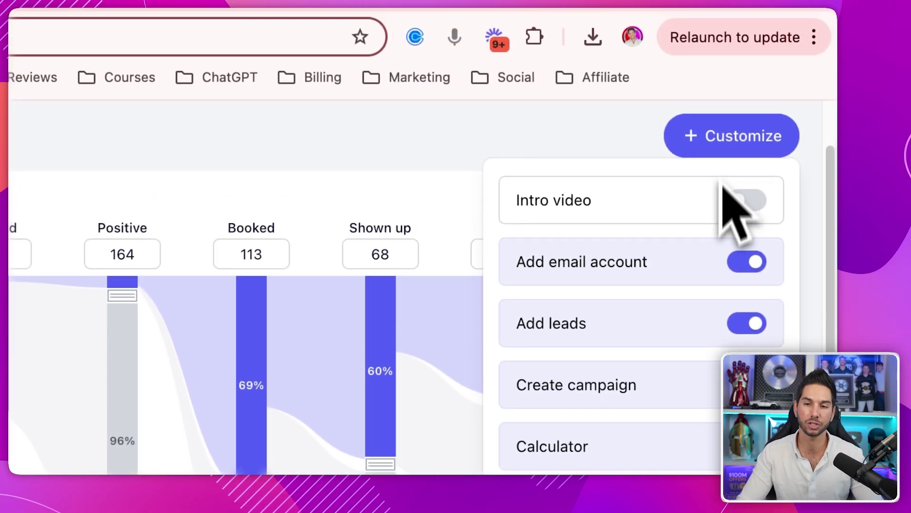
left_click(748, 207)
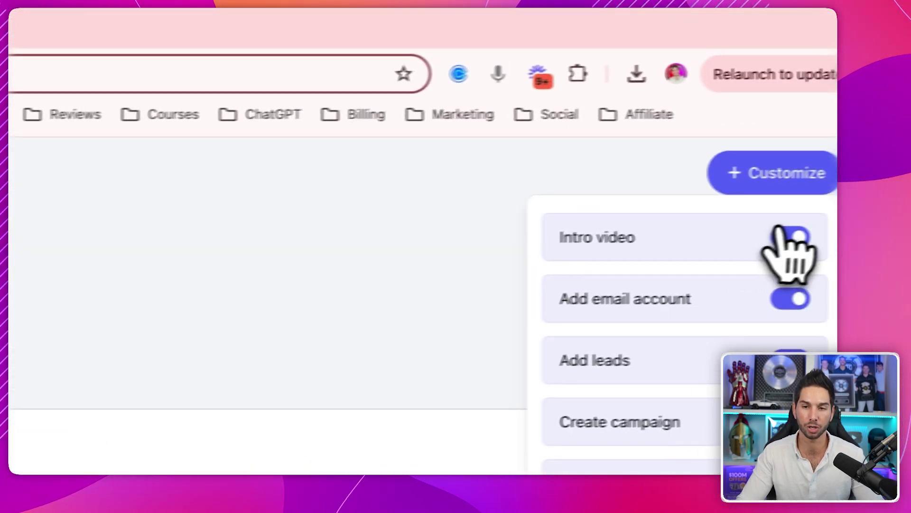
left_click(783, 235)
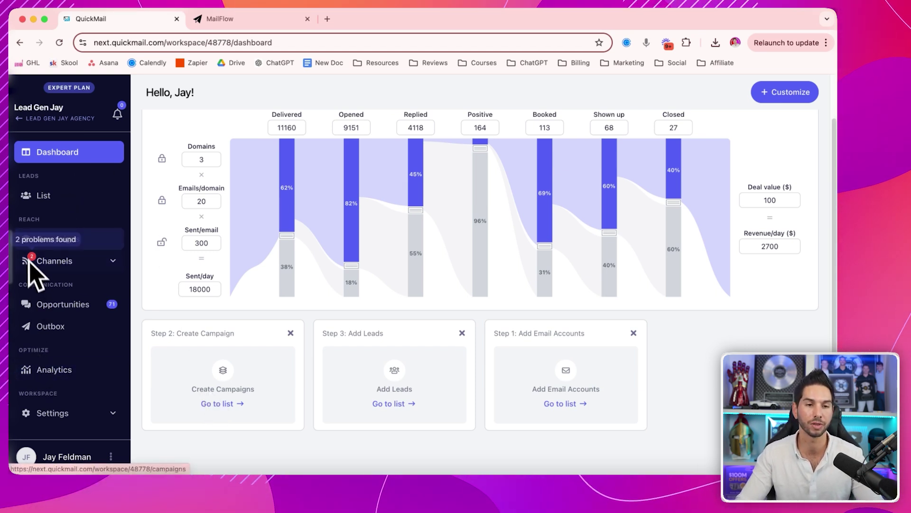
Step: View the workspace's leads list and open the "Cold email copywriting" campaign from the campaigns list
scroll(397, 266, "up", 2)
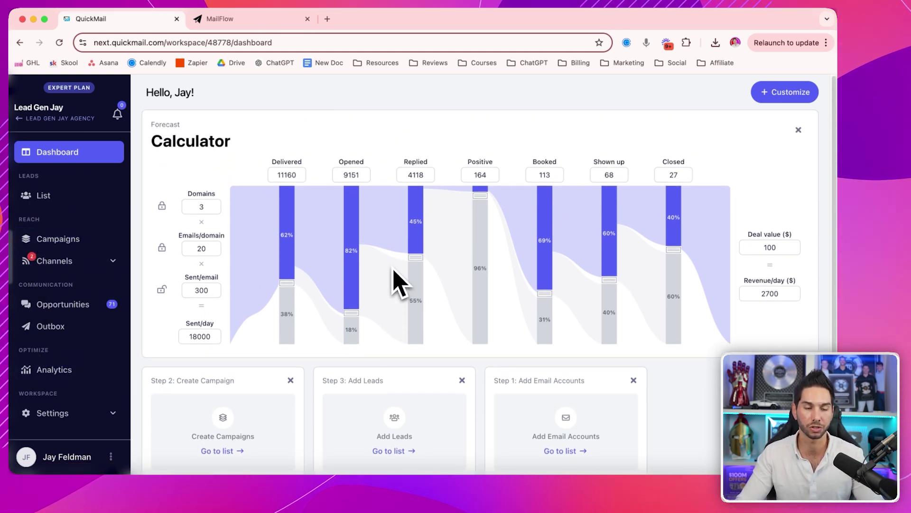
left_click(43, 195)
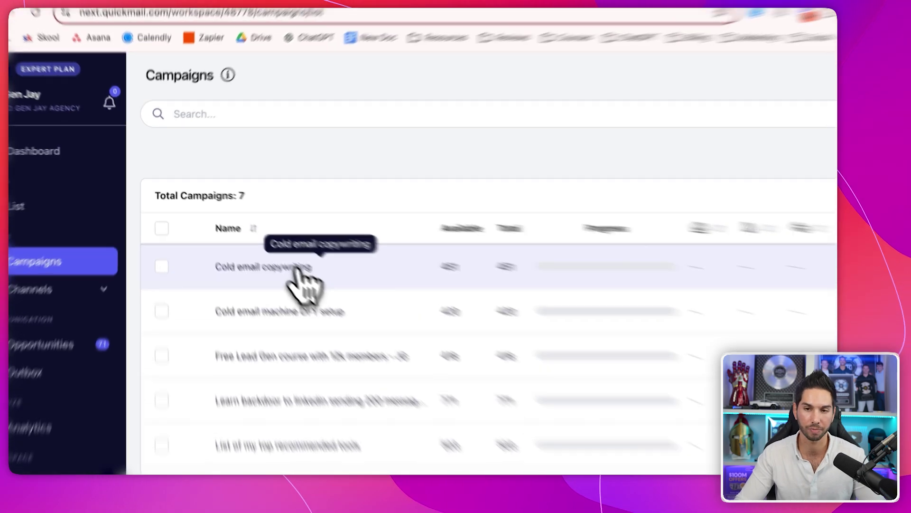
left_click(266, 244)
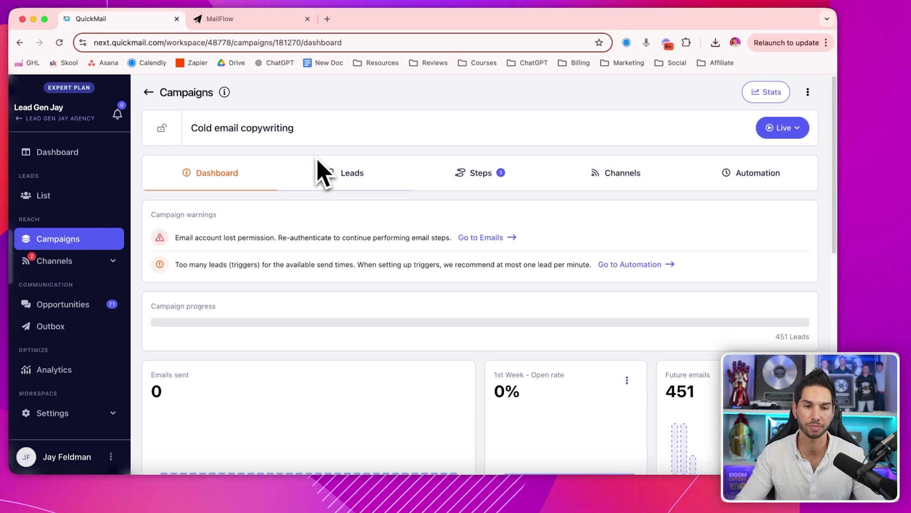
Step: Examine the campaign dashboard's emails sent, first-week open rate, future emails and open-rate cohort table
scroll(318, 162, "down", 5)
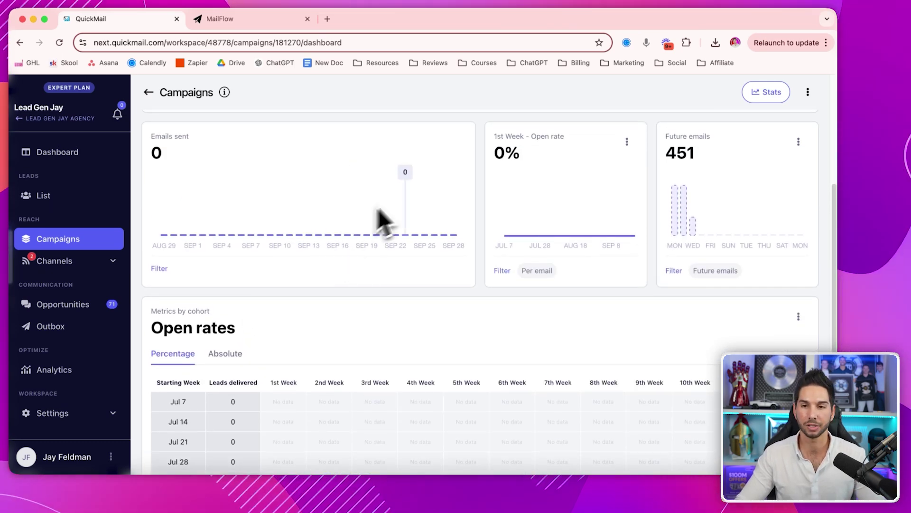
scroll(332, 192, "down", 3)
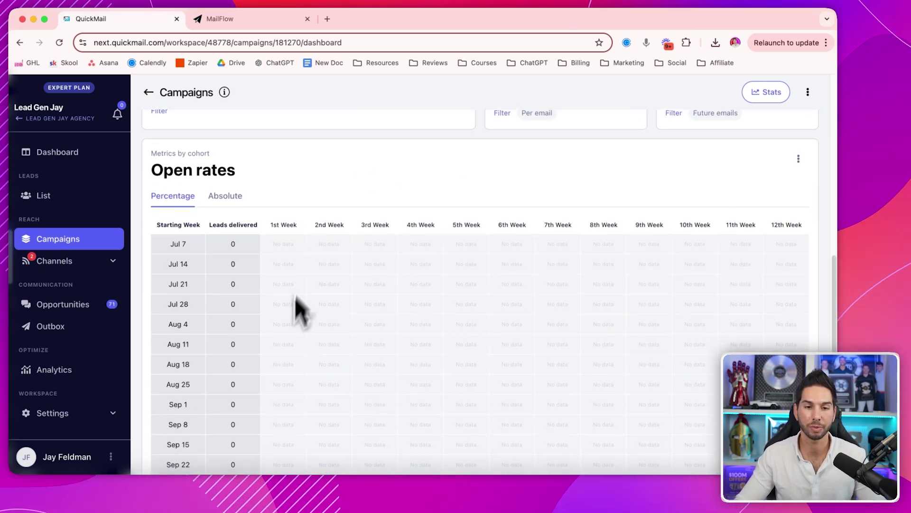
scroll(299, 310, "down", 2)
scroll(285, 366, "up", 7)
scroll(284, 370, "up", 4)
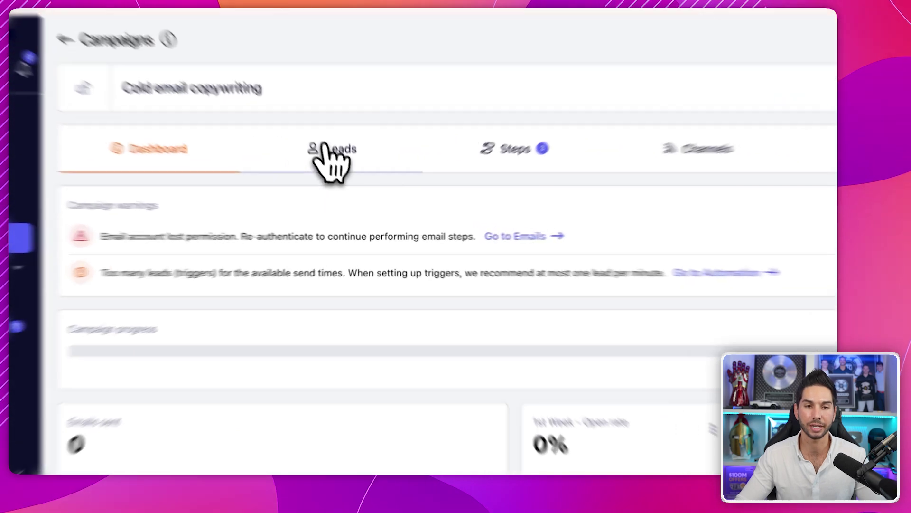
Step: Review the leads in the "Cold email copywriting" campaign, including their stages and dates added
left_click(349, 172)
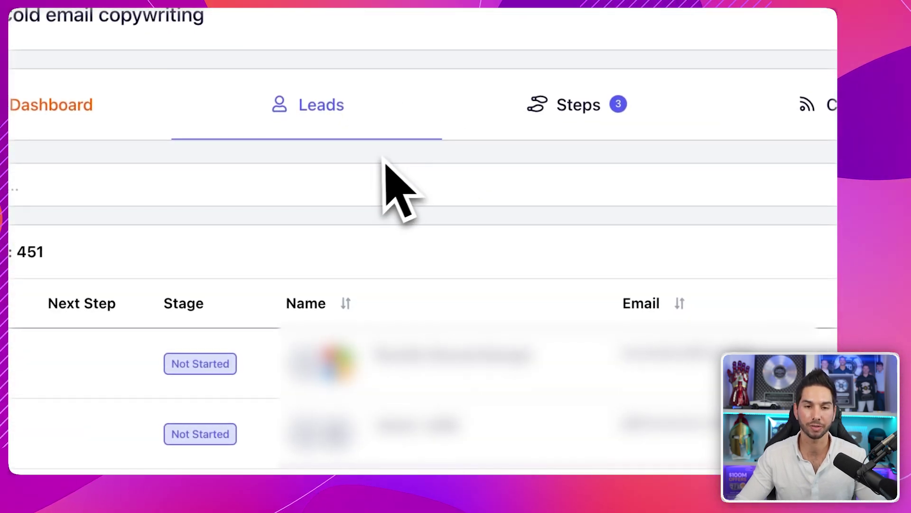
scroll(397, 427, "down", 4)
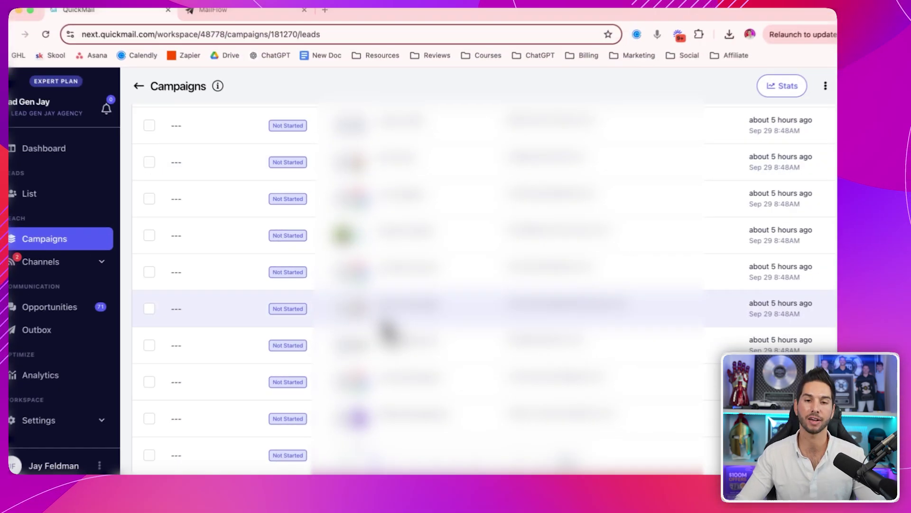
scroll(388, 332, "up", 3)
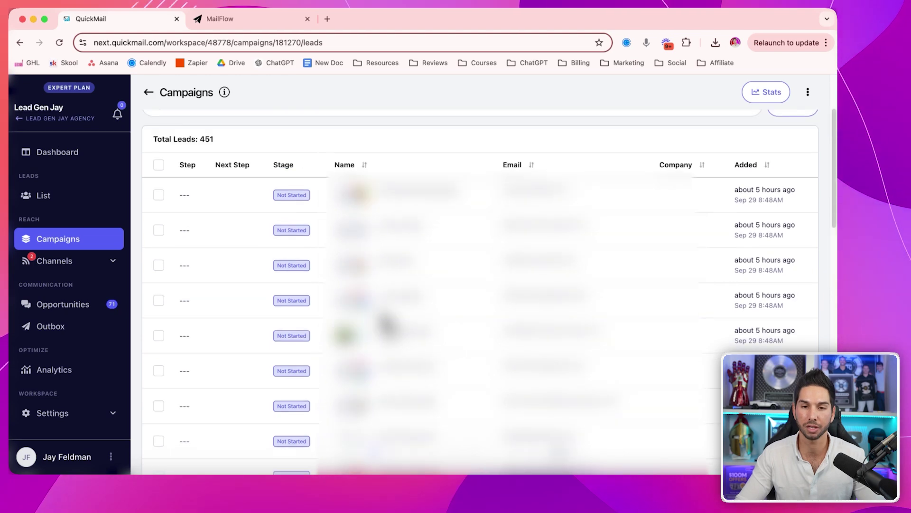
scroll(387, 325, "up", 3)
Step: Review the campaign's two email steps and the wait step, and view all step types available to add
left_click(611, 234)
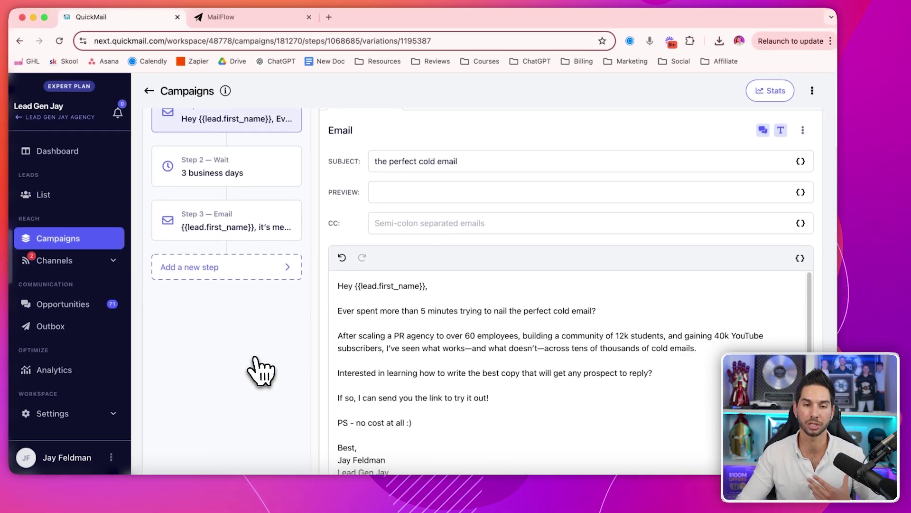
scroll(260, 370, "up", 2)
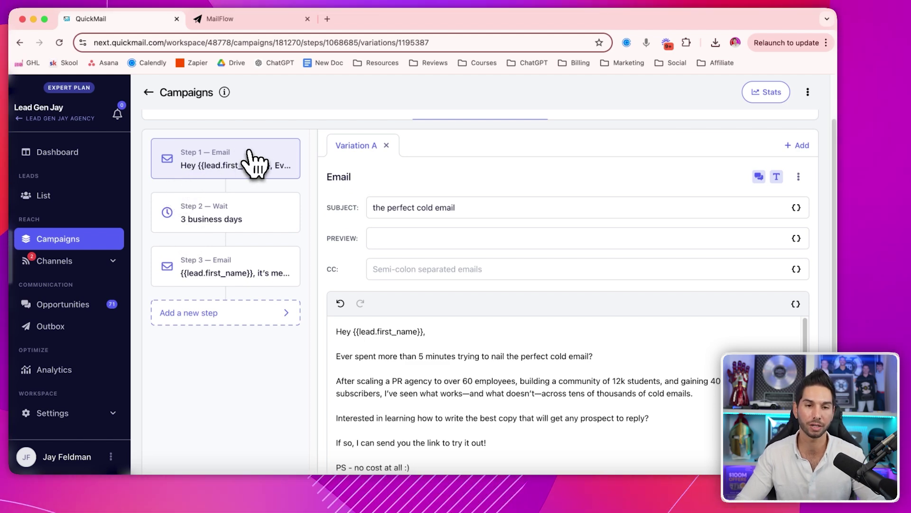
scroll(496, 254, "down", 2)
left_click(245, 164)
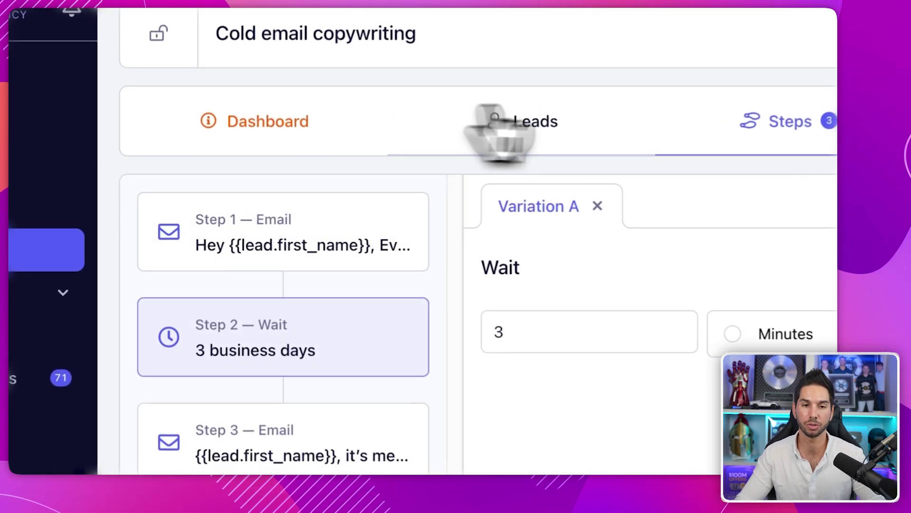
scroll(265, 295, "down", 3)
left_click(264, 295)
scroll(295, 234, "down", 4)
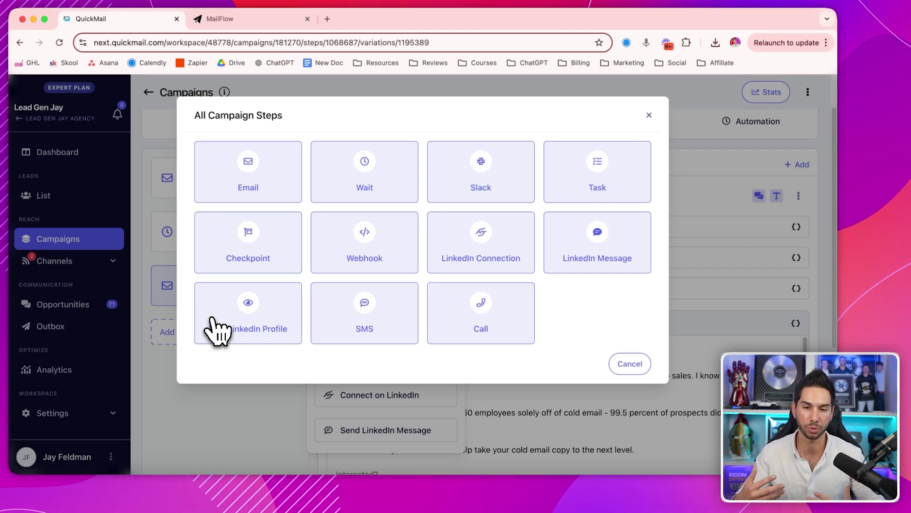
Step: View the email accounts and LinkedIn accounts in the campaign's channels
left_click(614, 135)
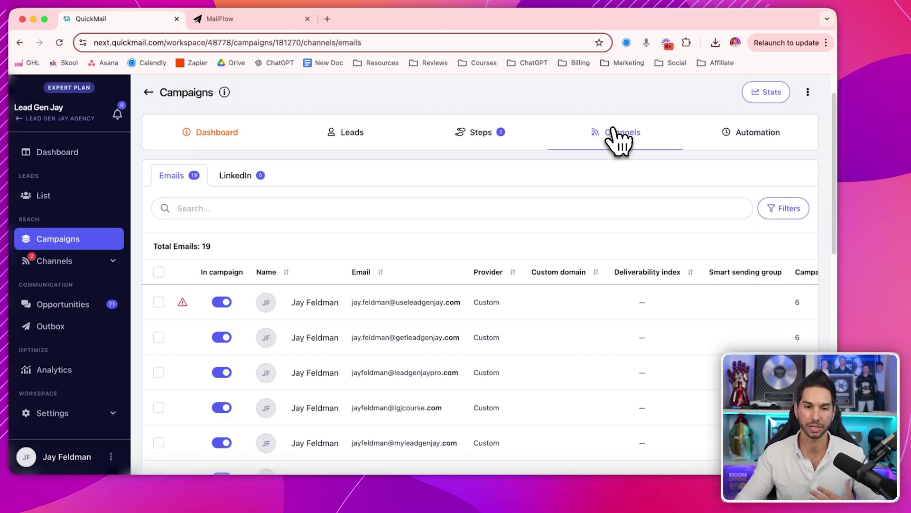
left_click(237, 176)
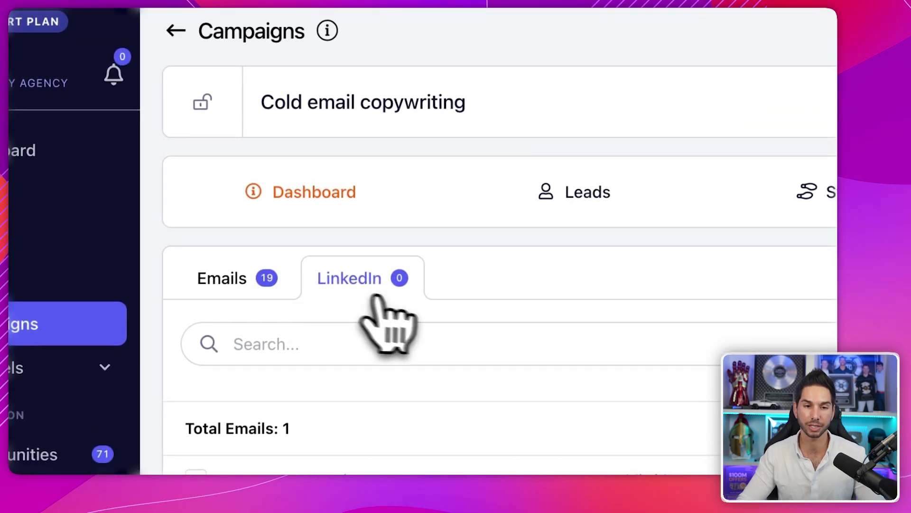
left_click(235, 287)
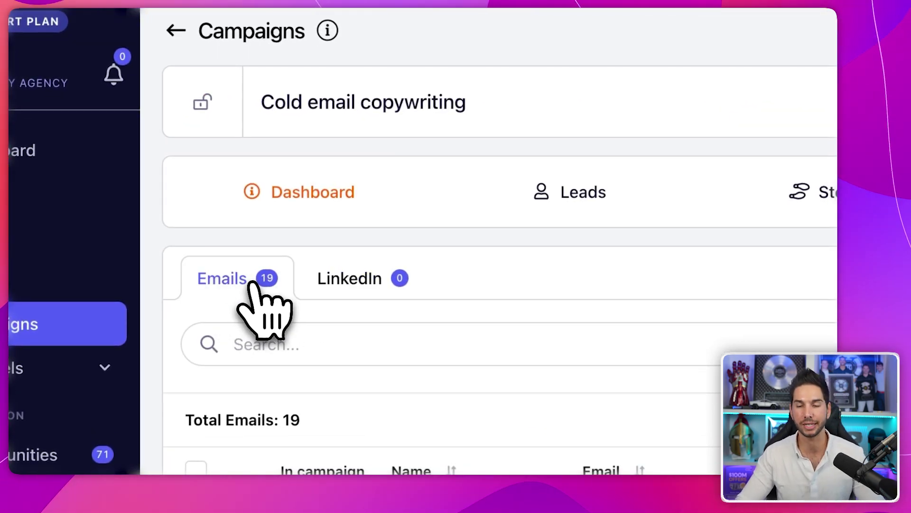
Step: View the campaign's automation schedule, then open its settings and review the options for adding leads
left_click(689, 247)
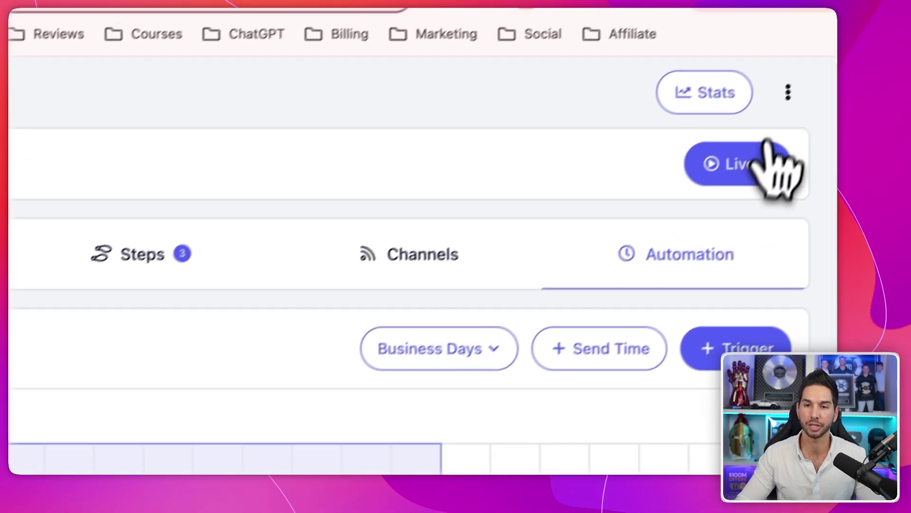
left_click(788, 92)
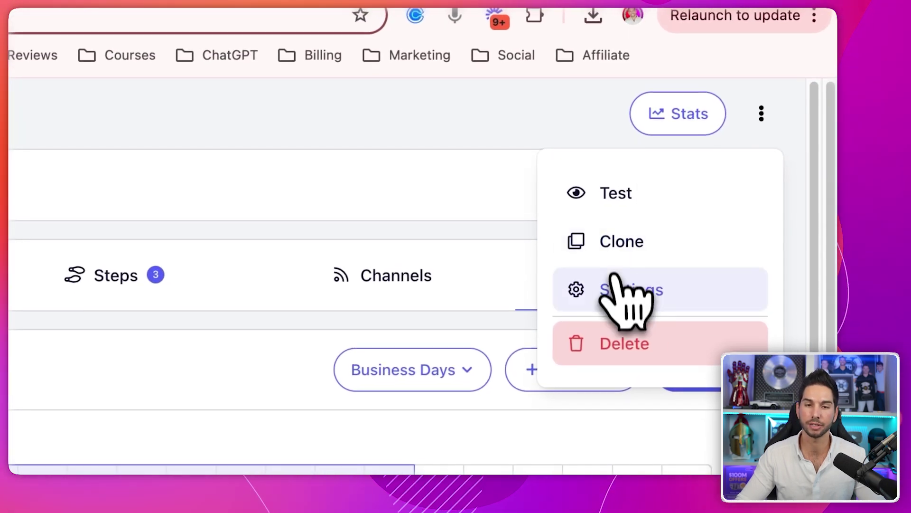
left_click(638, 272)
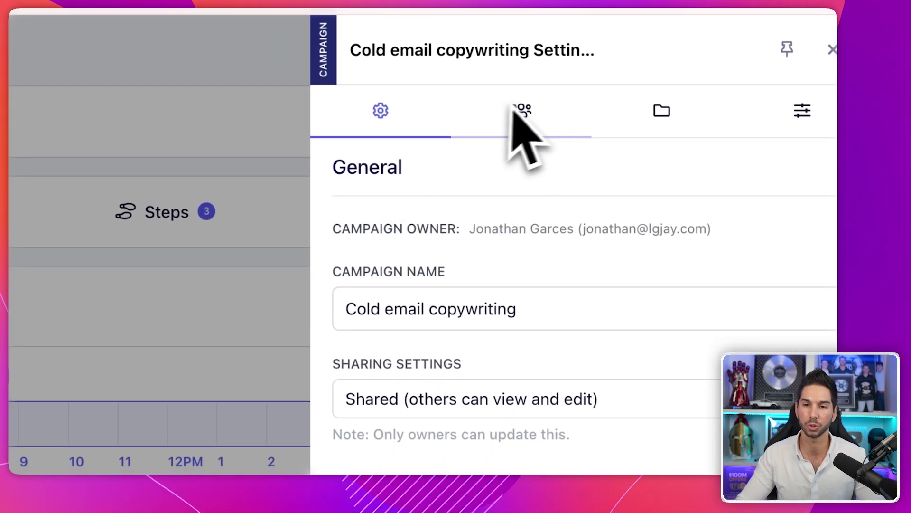
left_click(518, 124)
scroll(680, 306, "down", 5)
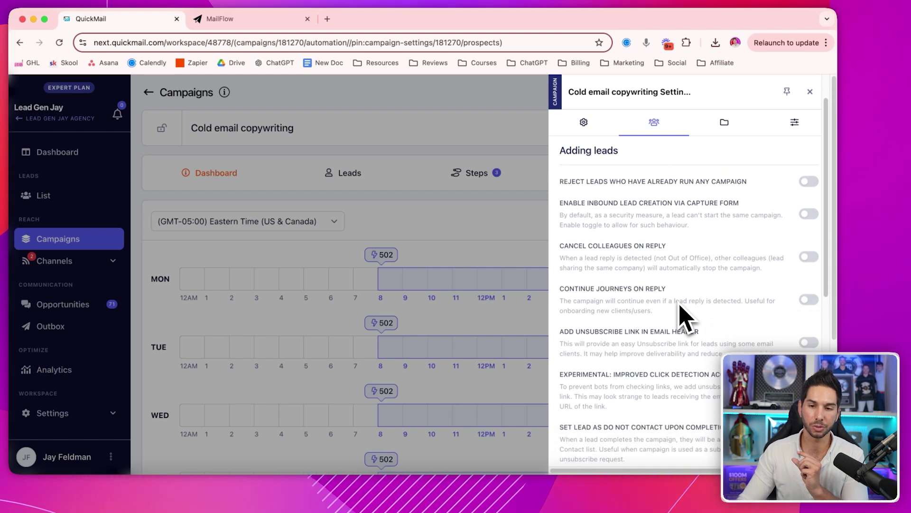
Step: Review the campaign's options for adding leads, including cancelling colleagues on reply, unsubscribe links and email verification
scroll(680, 306, "down", 4)
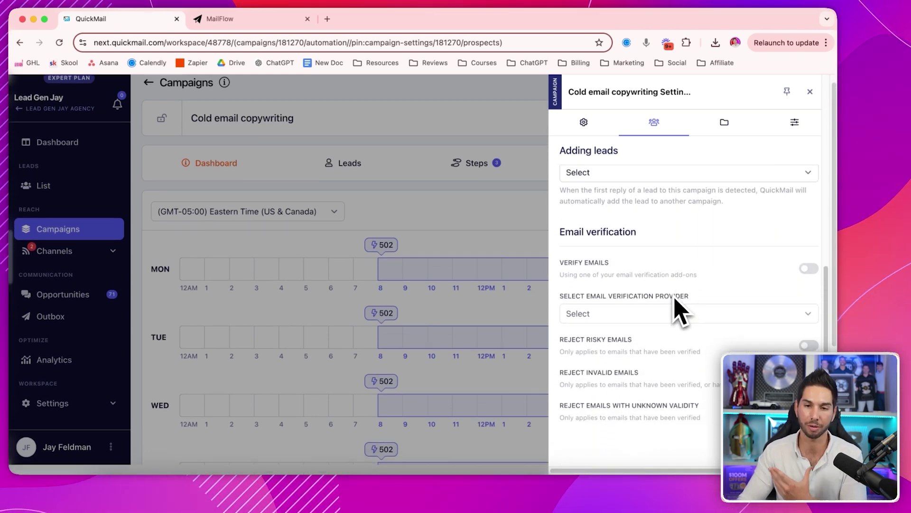
scroll(675, 309, "up", 8)
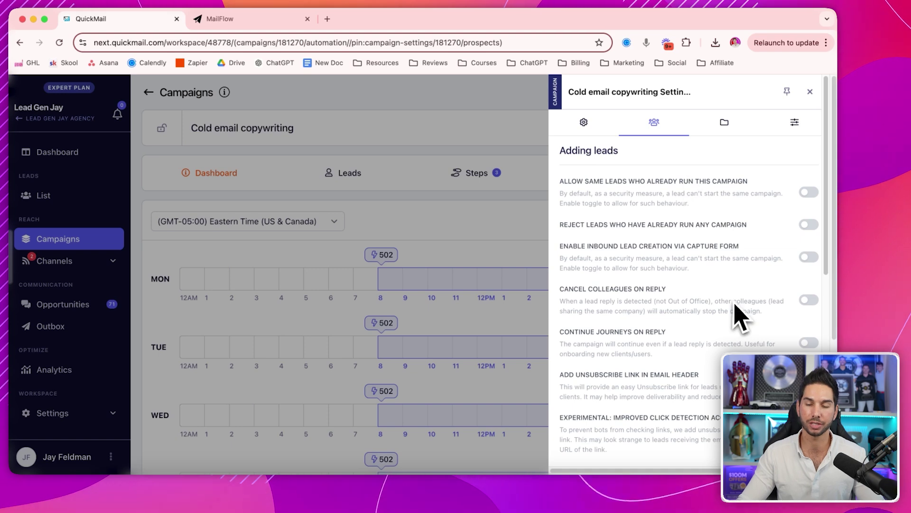
scroll(726, 318, "down", 5)
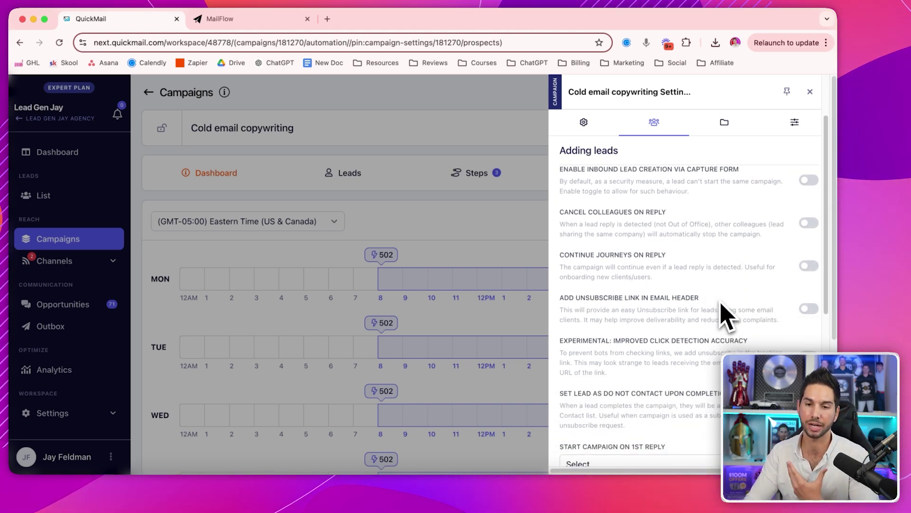
scroll(726, 318, "down", 4)
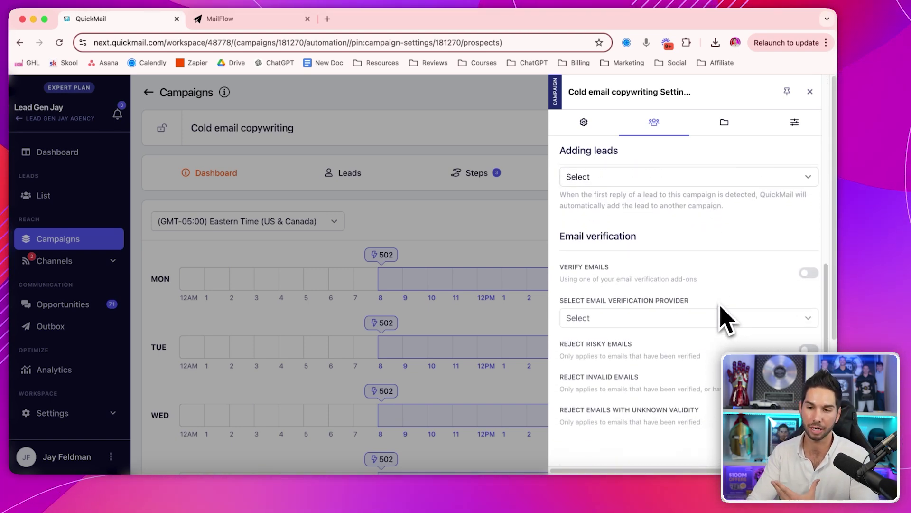
scroll(722, 315, "down", 3)
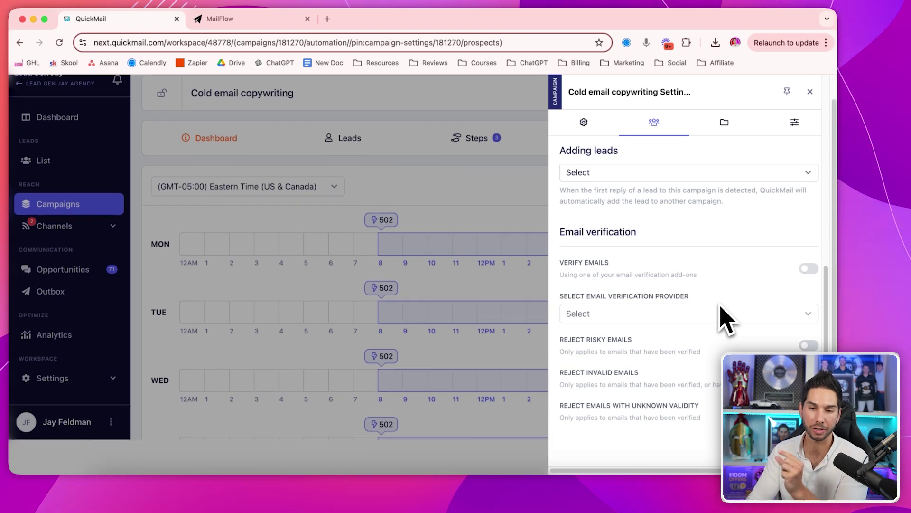
scroll(732, 269, "down", 2)
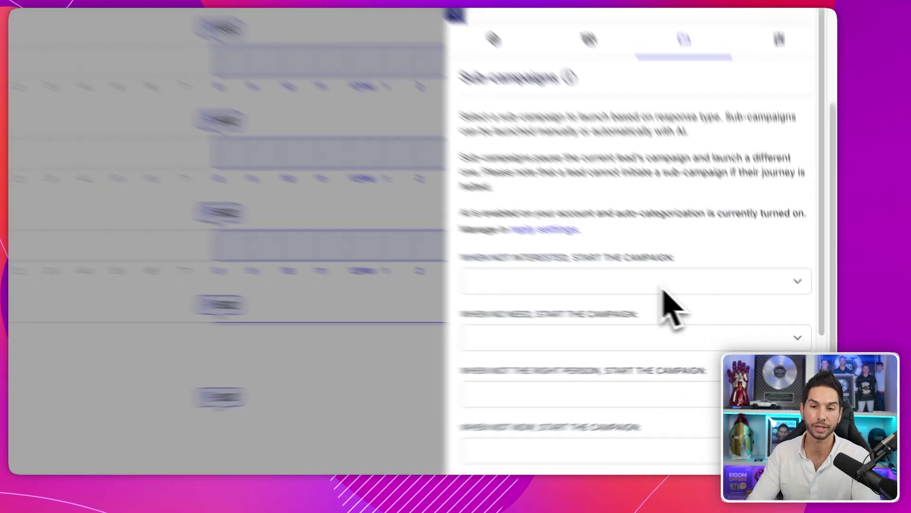
Step: Open the campaign's sub-campaign settings and review which campaigns can start for each reply type
left_click(709, 300)
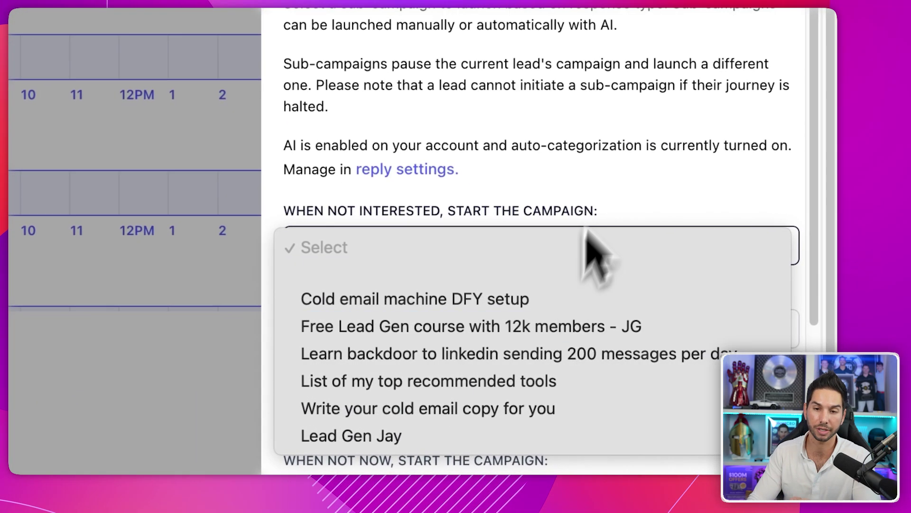
left_click(591, 247)
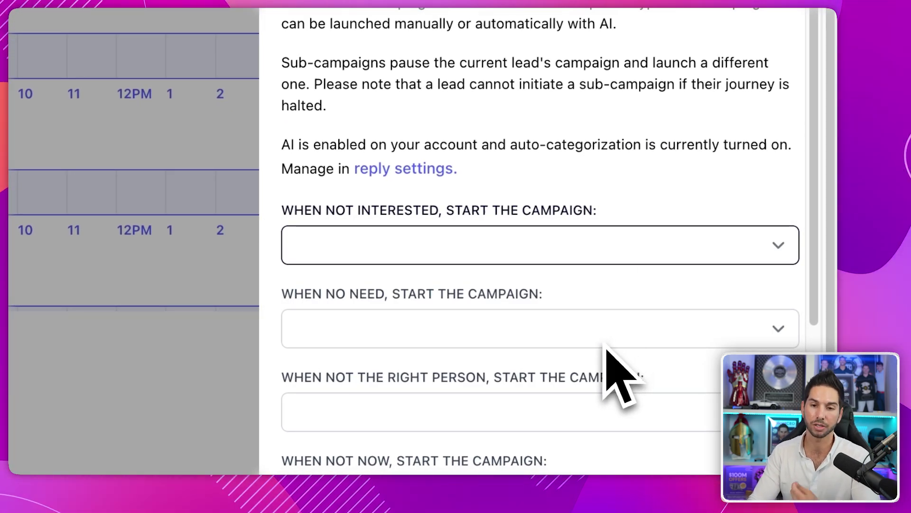
scroll(612, 372, "down", 5)
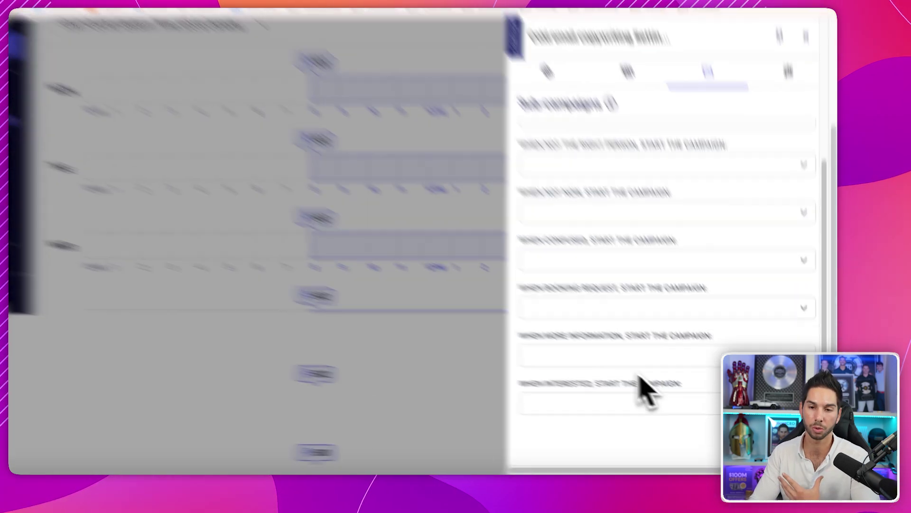
left_click(653, 373)
left_click(661, 352)
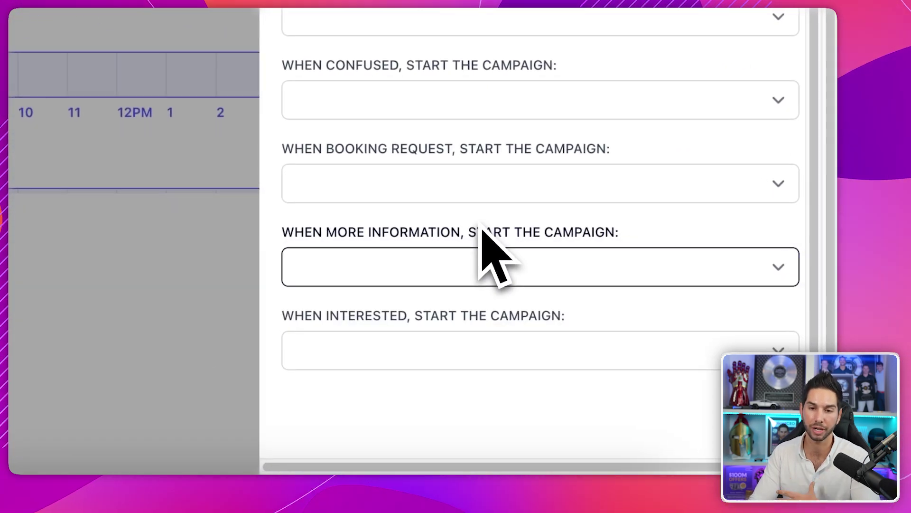
scroll(468, 201, "up", 8)
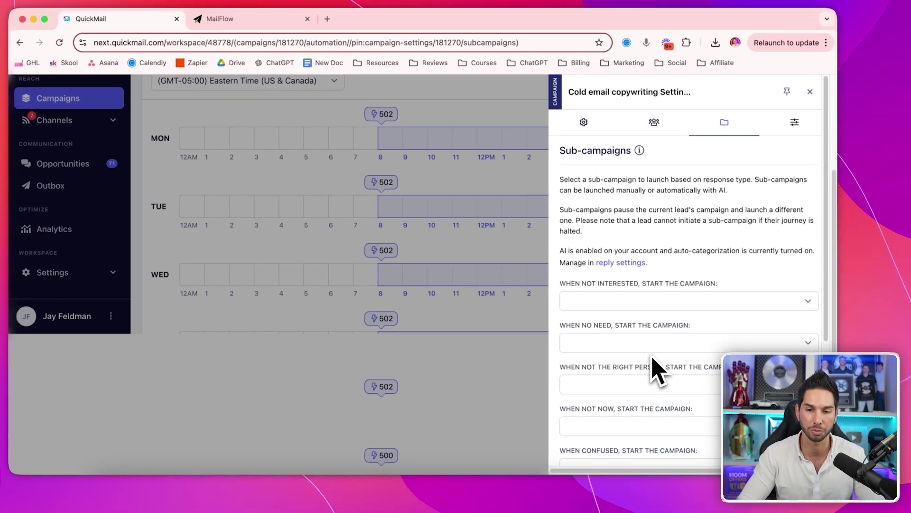
scroll(724, 294, "down", 5)
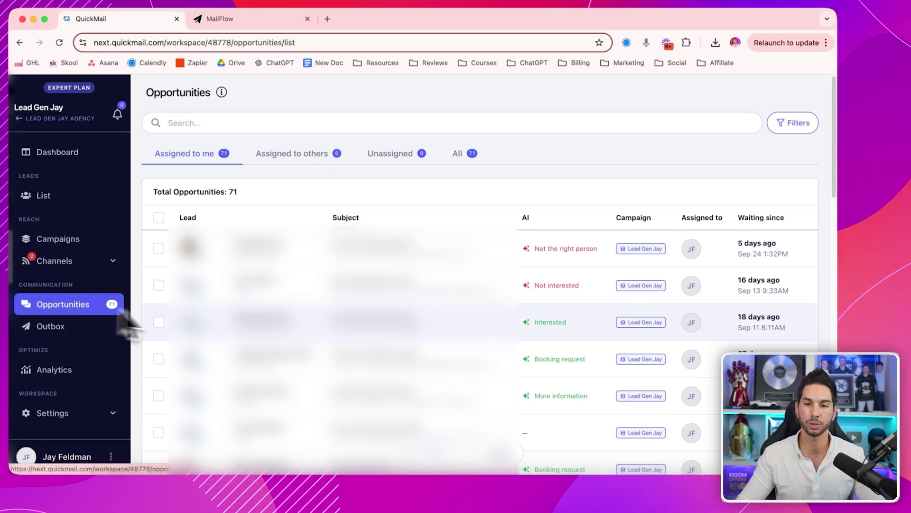
Step: Open the workspace's opportunities and review the AI reply categories assigned to the leads
scroll(418, 261, "down", 4)
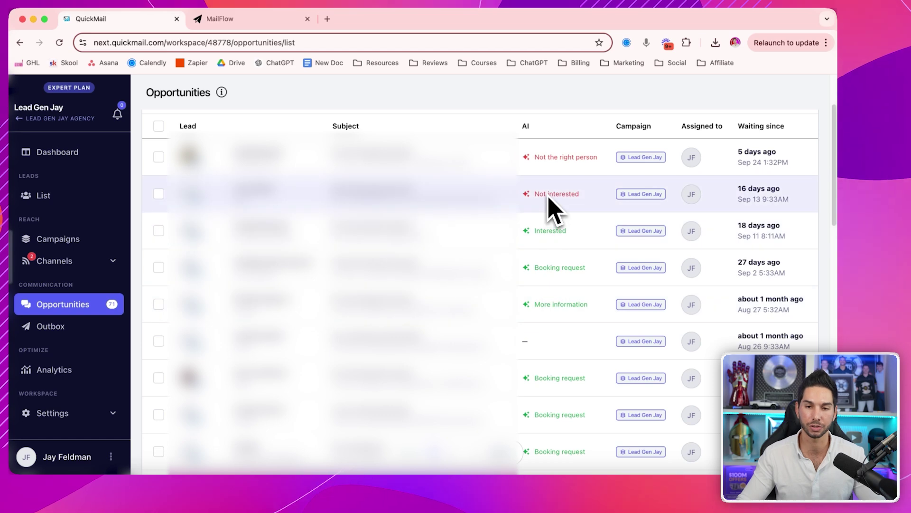
scroll(541, 331, "down", 5)
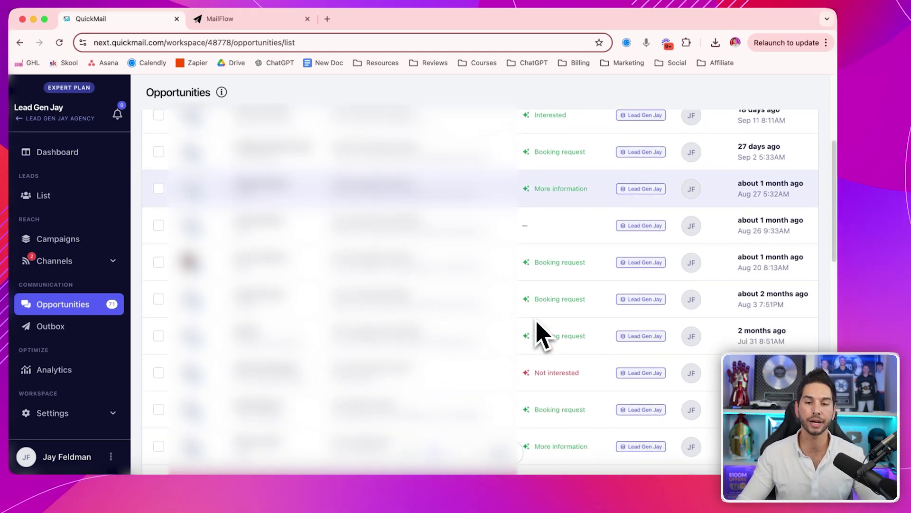
scroll(532, 323, "down", 6)
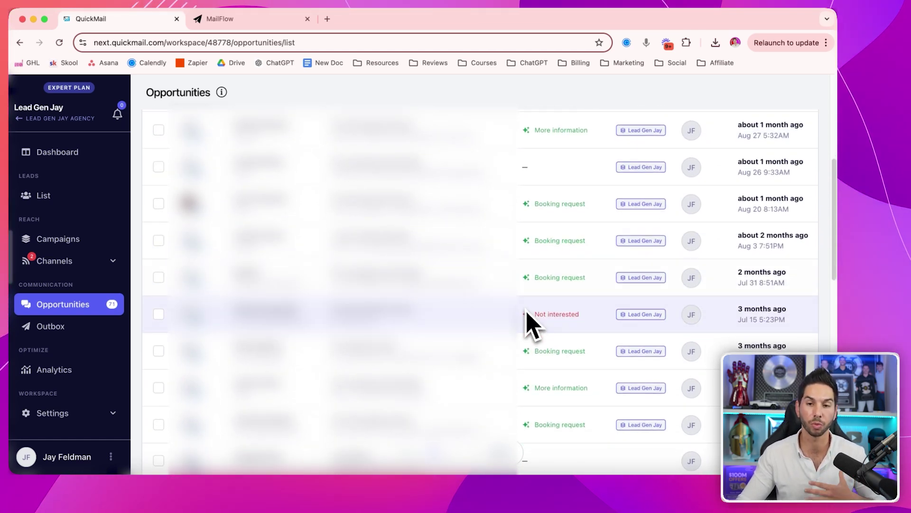
scroll(527, 315, "down", 5)
scroll(524, 313, "up", 20)
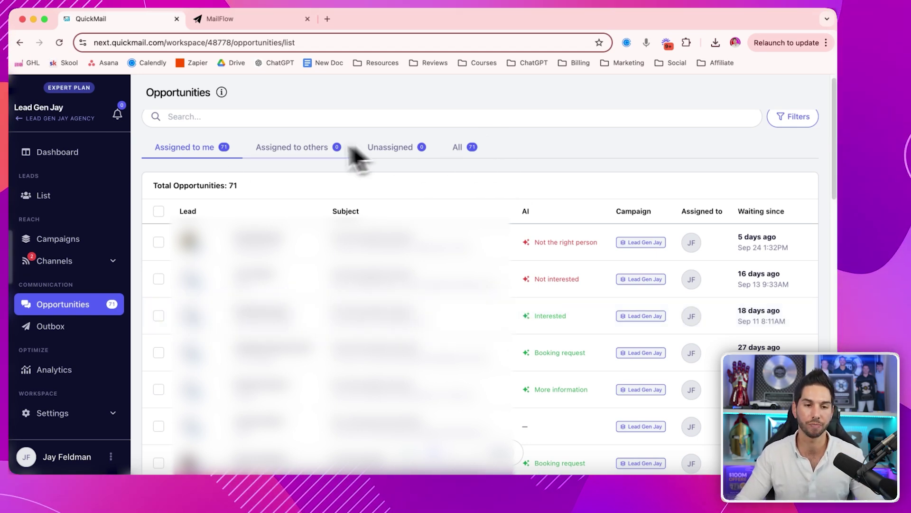
scroll(246, 247, "down", 3)
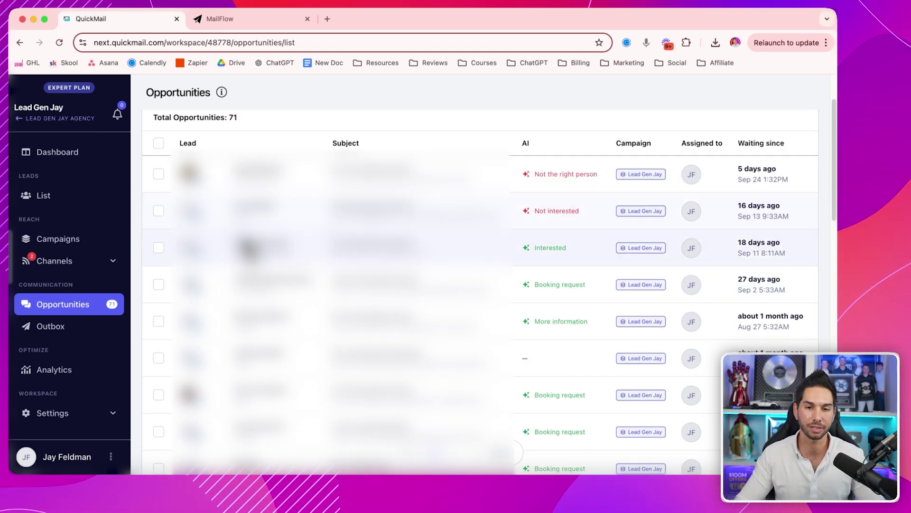
Step: Open the conversation of the third opportunity, marked Interested, and view the team members it can be assigned to
left_click(61, 306)
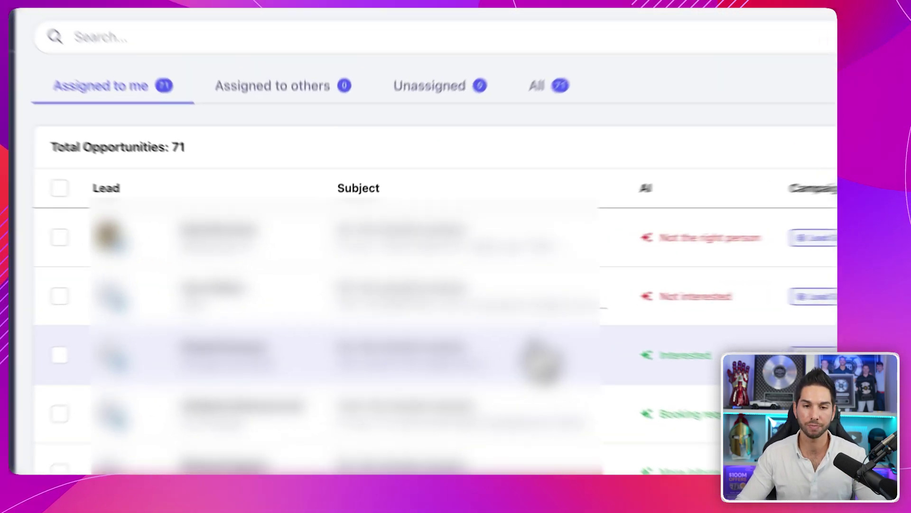
left_click(541, 361)
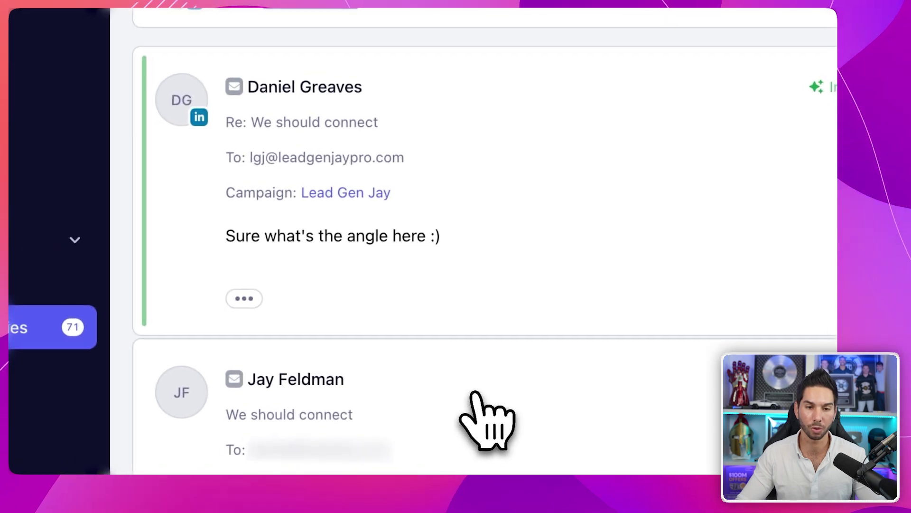
scroll(474, 393, "down", 5)
scroll(494, 397, "up", 5)
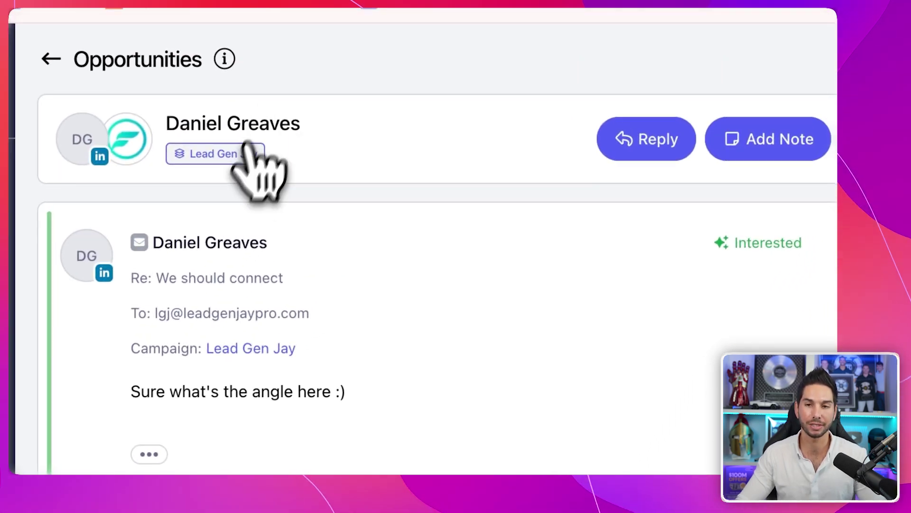
left_click(661, 142)
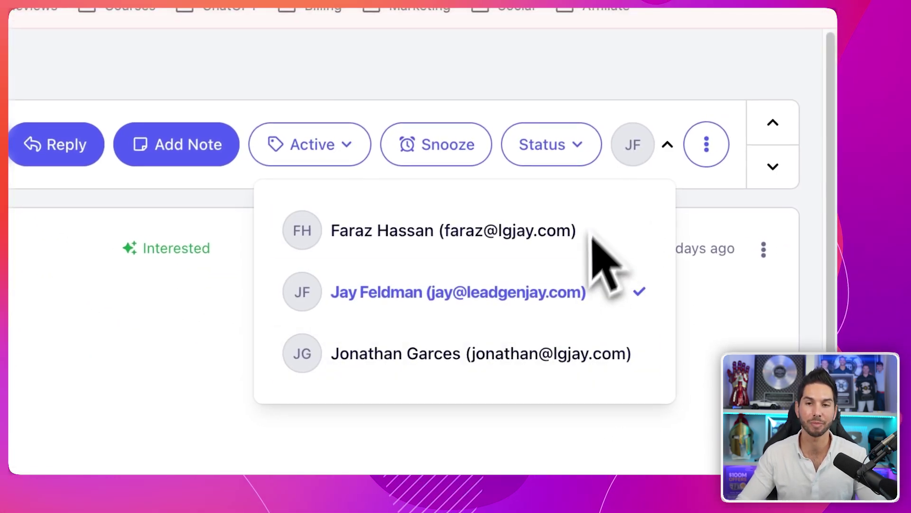
left_click(633, 161)
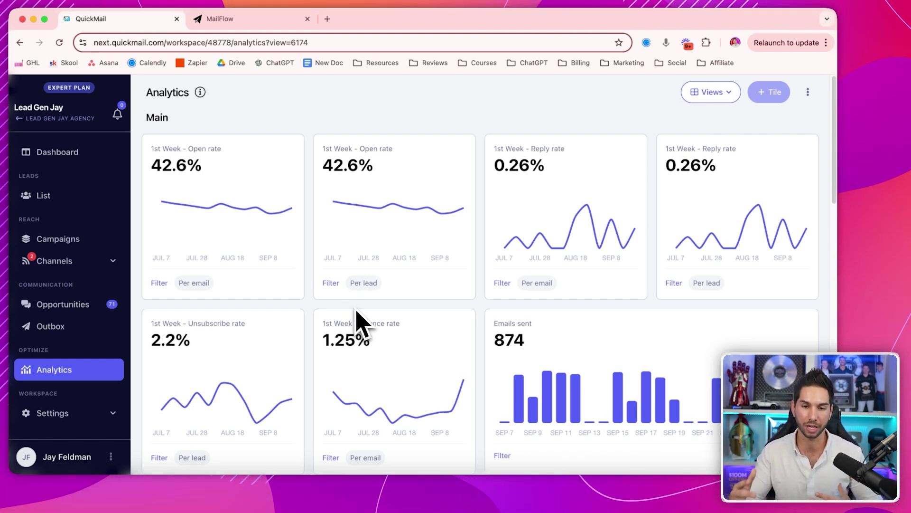
Step: Open the workspace analytics and review the Main view's rate charts and sent-email tiles
scroll(496, 220, "down", 15)
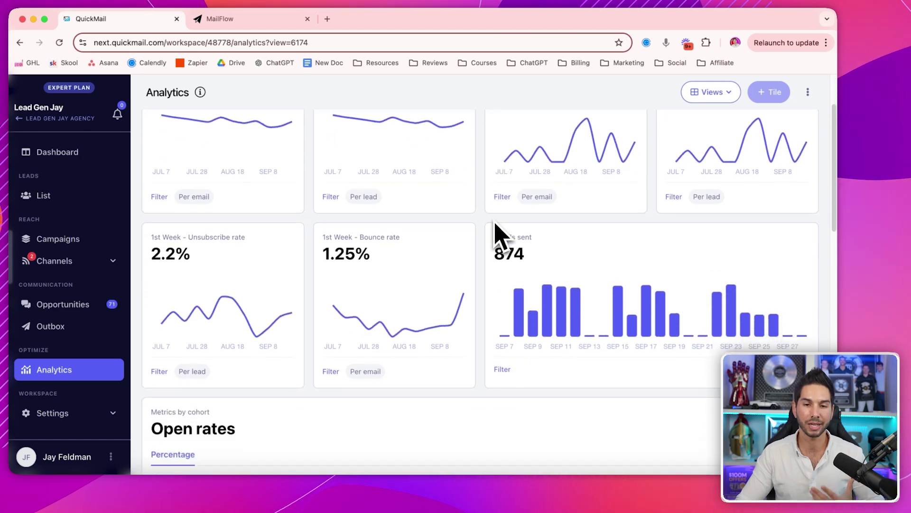
scroll(496, 235, "up", 15)
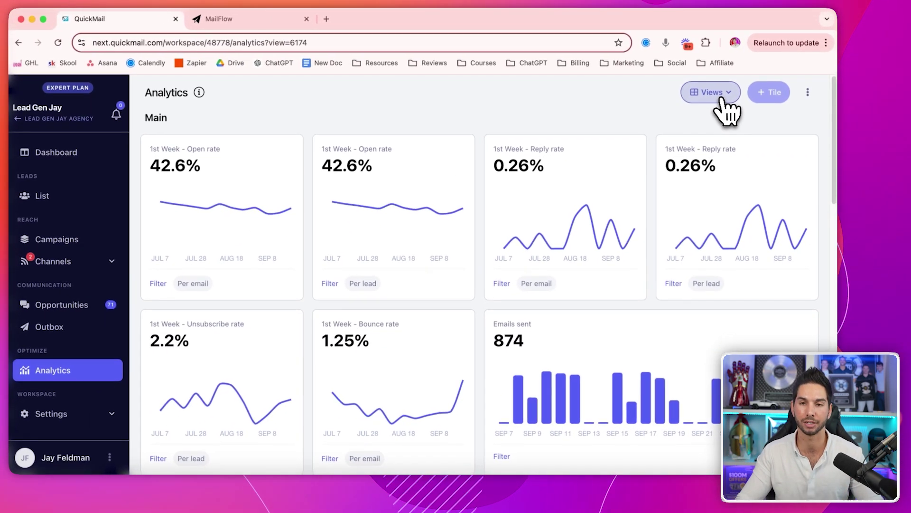
Step: Add a workspace analytics view named TEST and place Week 1 and Cohort tiles in it
left_click(722, 100)
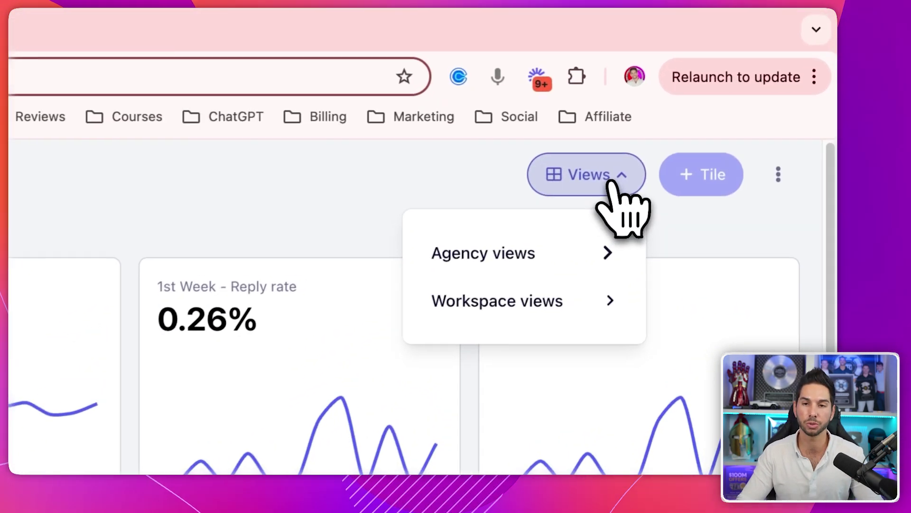
mouse_move(672, 153)
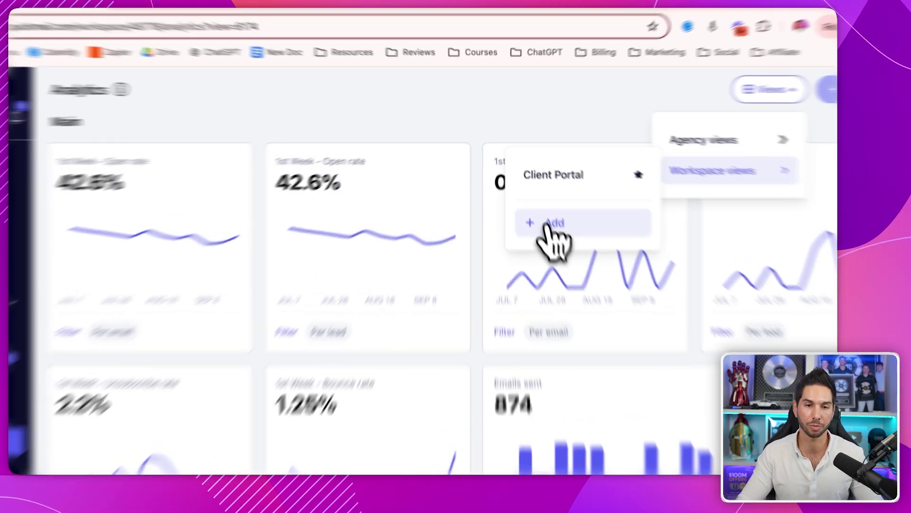
left_click(537, 198)
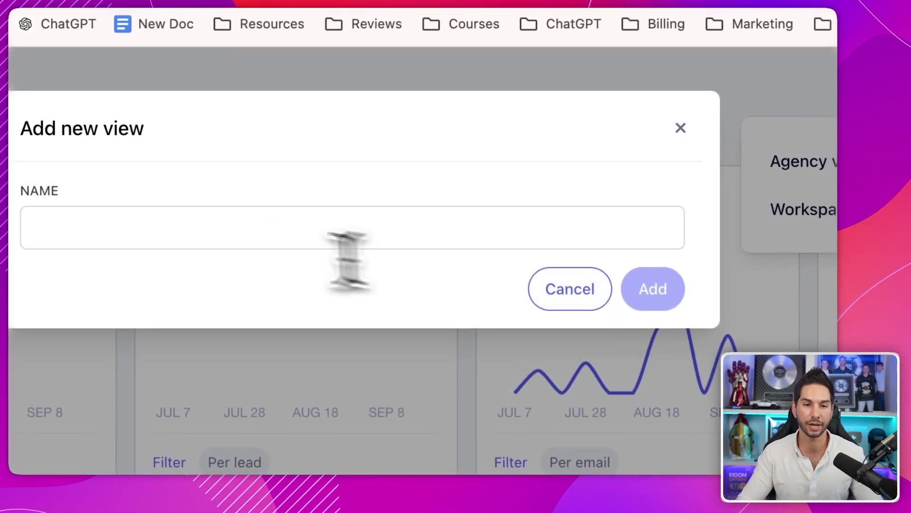
type("TEST")
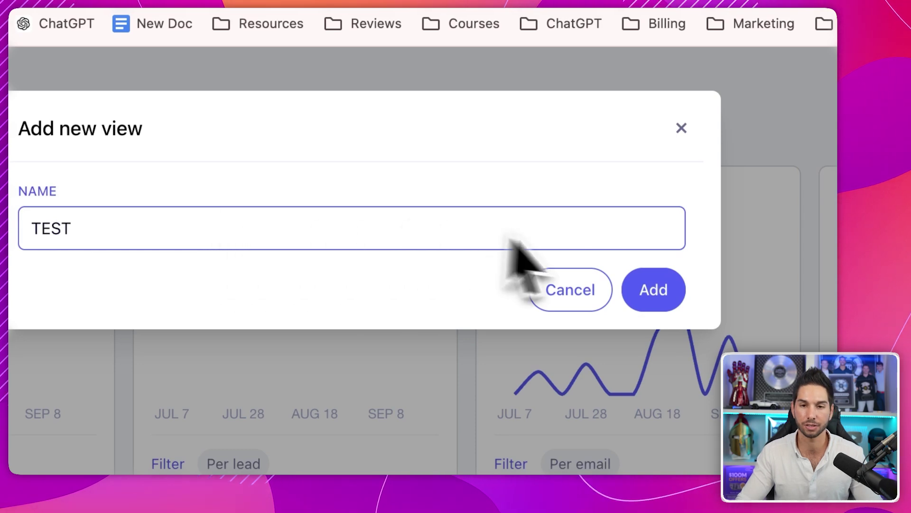
left_click(653, 290)
left_click(600, 131)
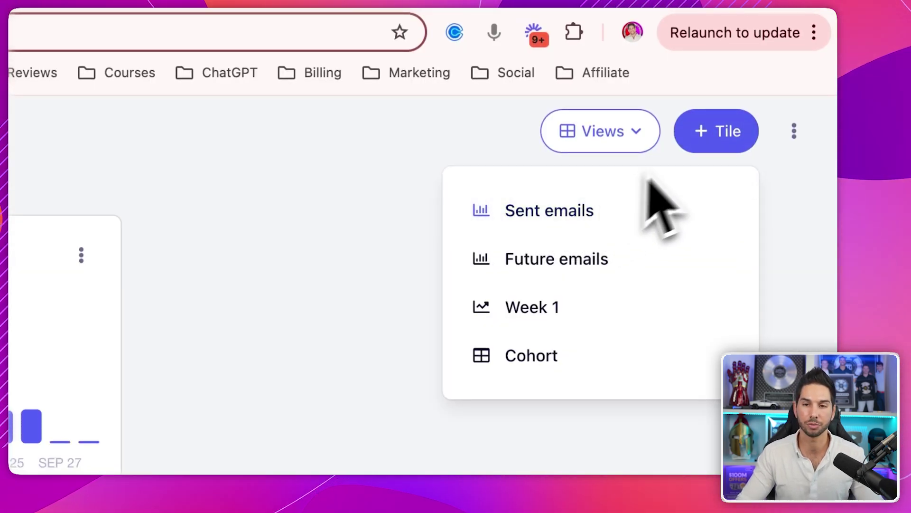
left_click(539, 317)
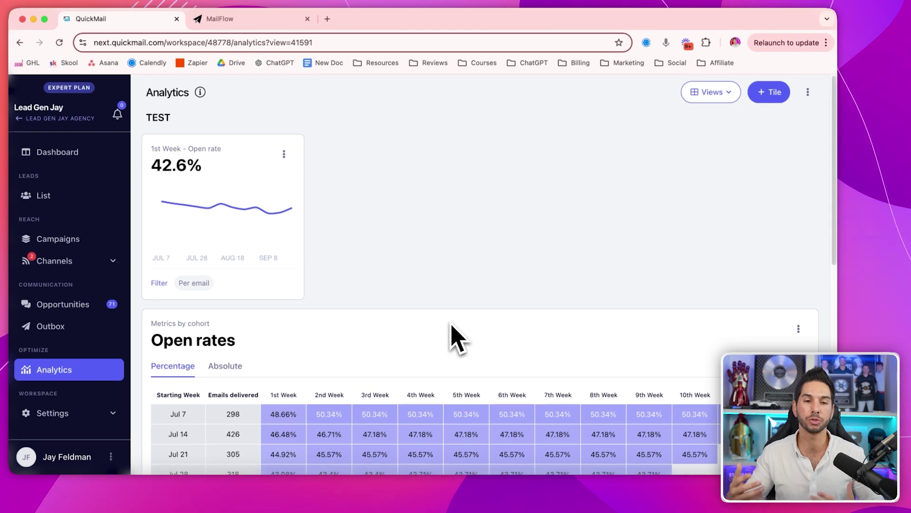
Step: Open the 1st Week open-rate tile's options and review its recipient provider, sender provider, attribution, view and data type choices
left_click(284, 153)
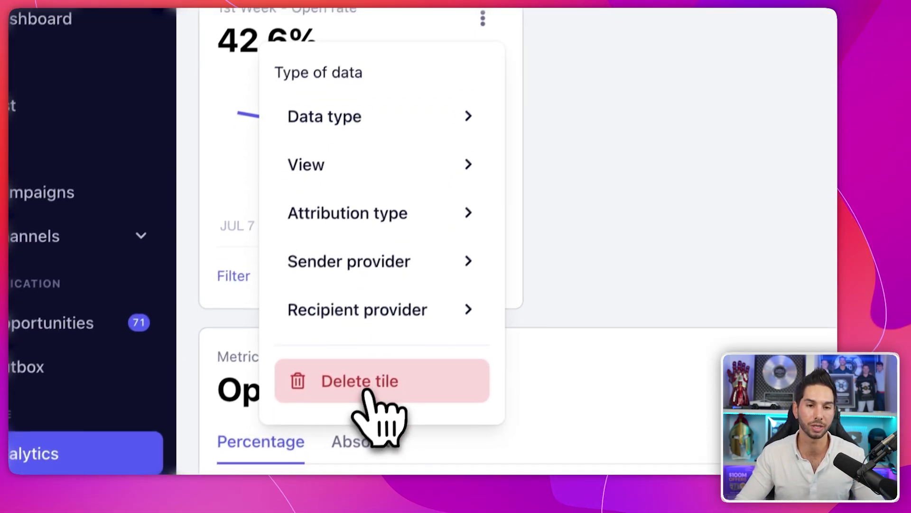
left_click(367, 394)
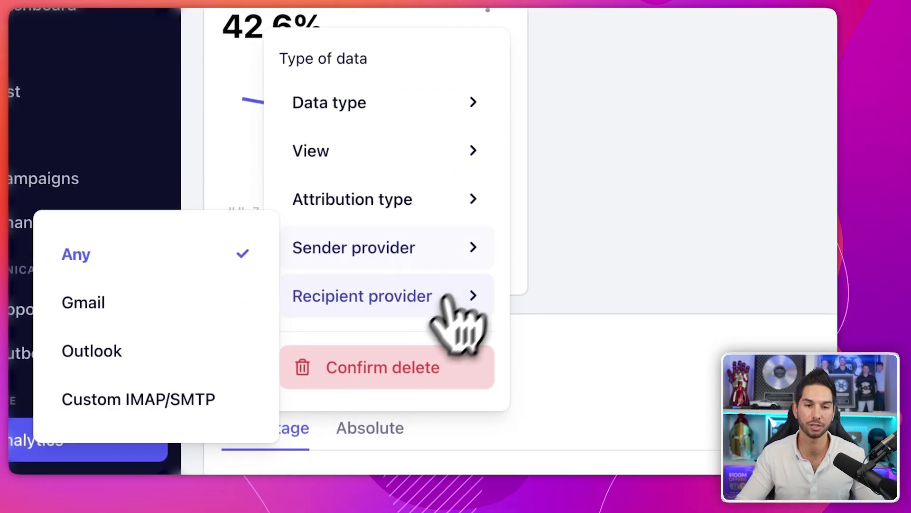
mouse_move(370, 124)
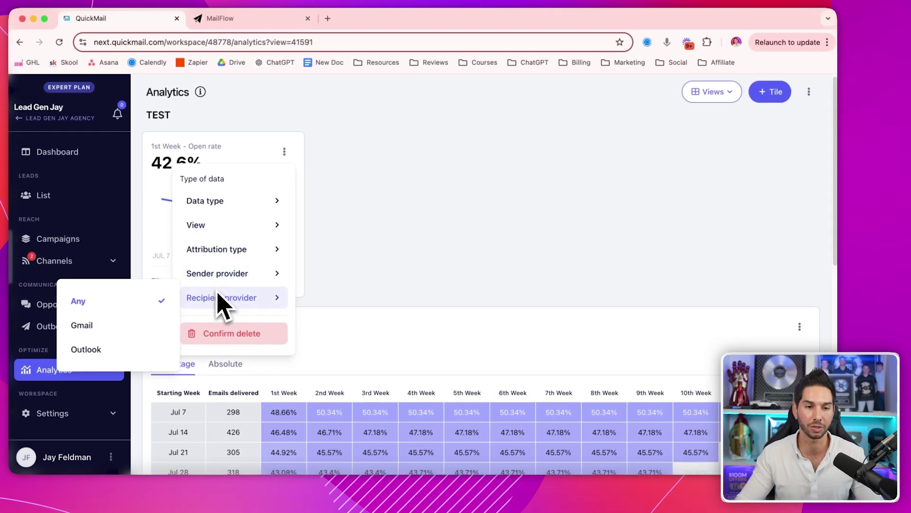
mouse_move(357, 260)
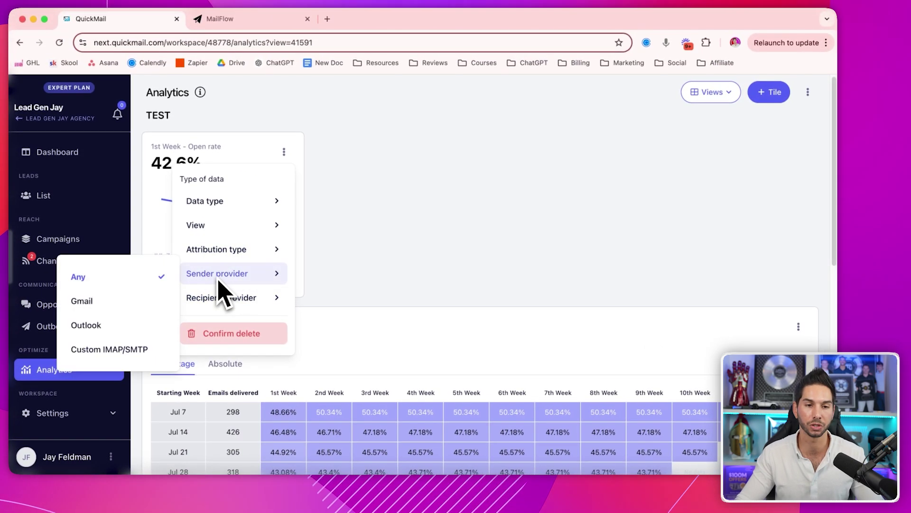
mouse_move(218, 259)
mouse_move(220, 239)
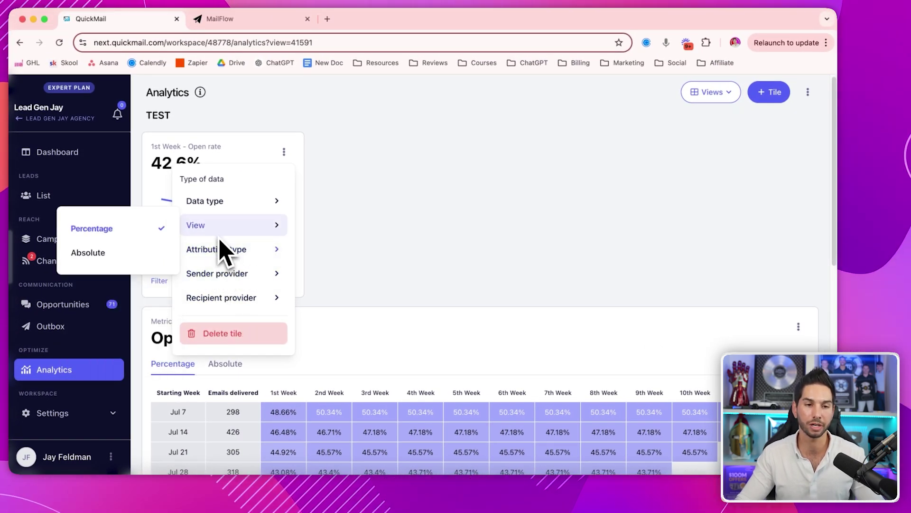
mouse_move(221, 211)
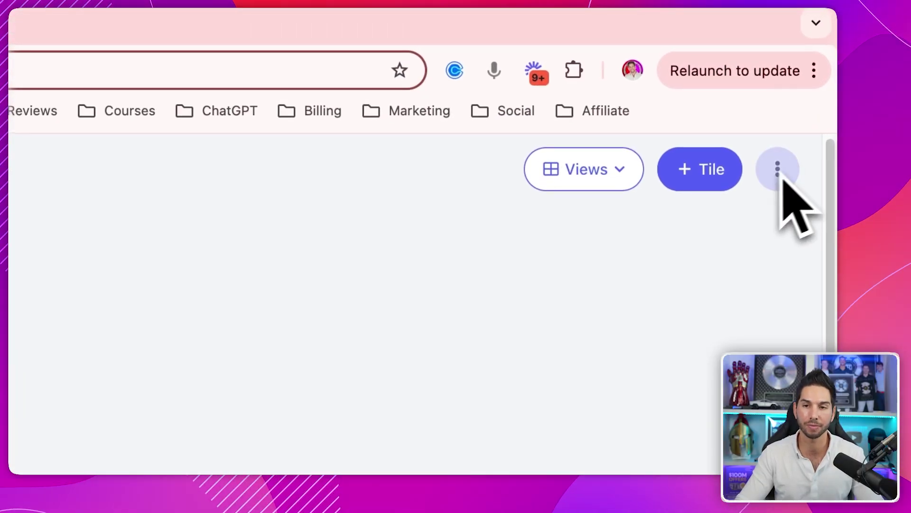
Step: Share the TEST analytics view by copying its portal link and open that link in a new browser tab
left_click(777, 169)
left_click(609, 247)
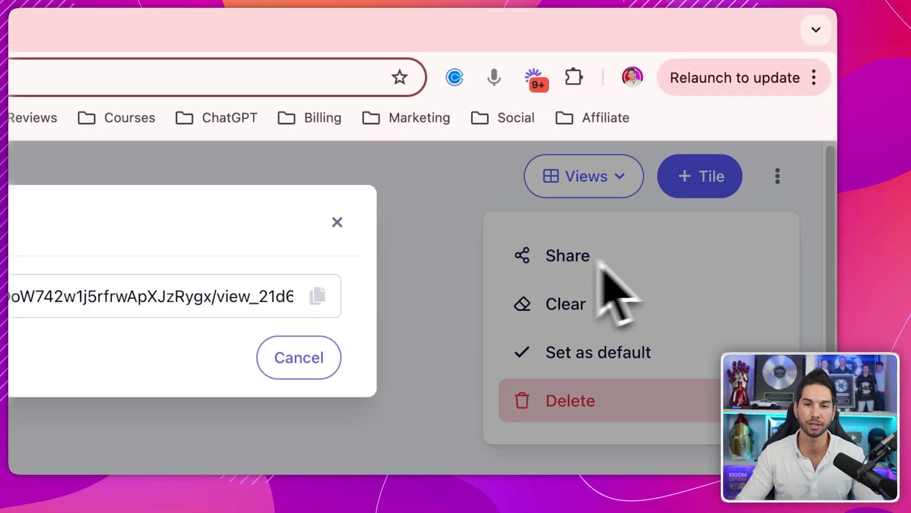
left_click(318, 297)
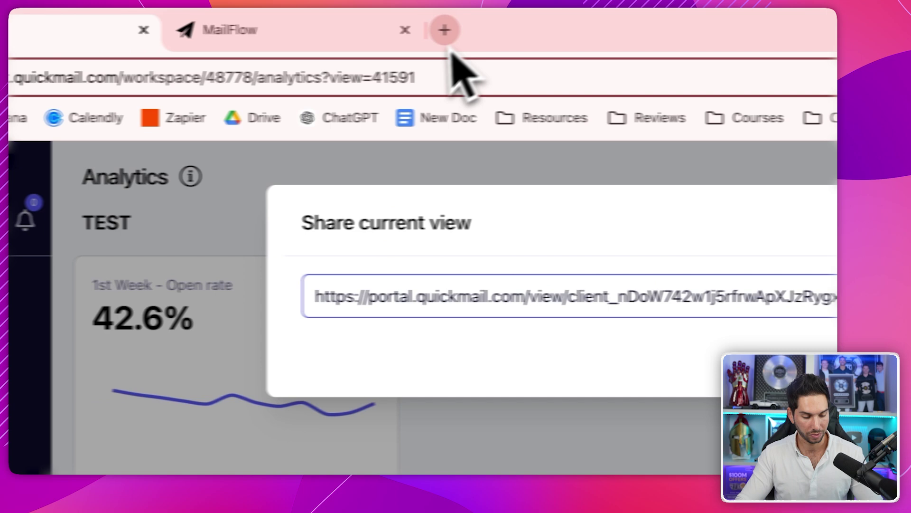
left_click(445, 30)
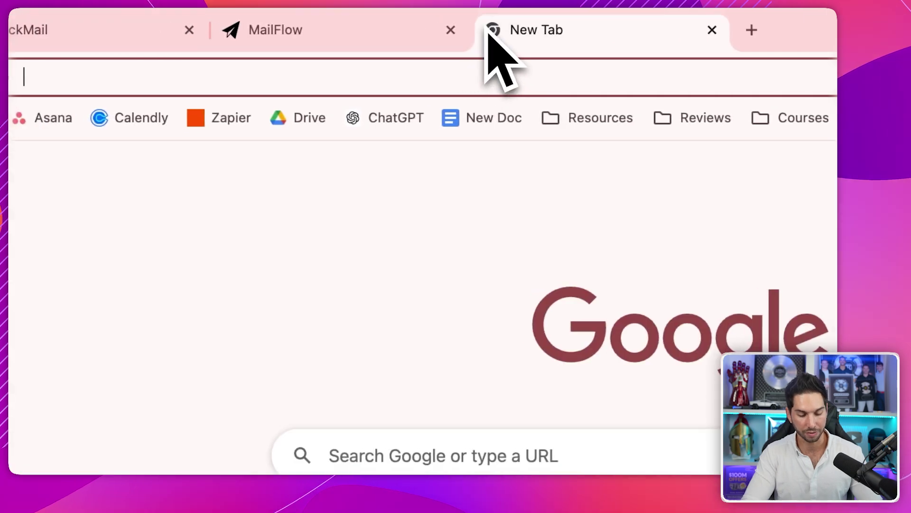
key("ctrl+v")
key("Return")
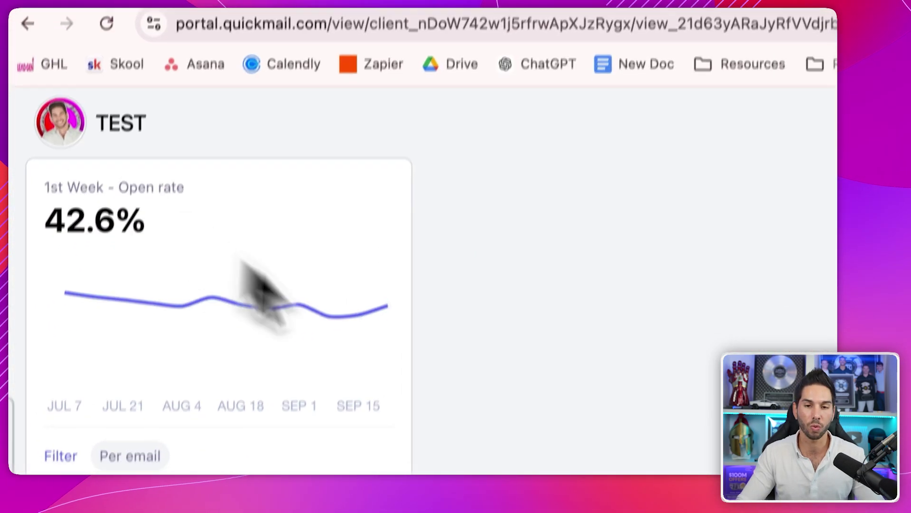
Step: Review the shared TEST view's 1st Week chart, cohort open-rate table, and future and sent email tiles
scroll(452, 376, "down", 10)
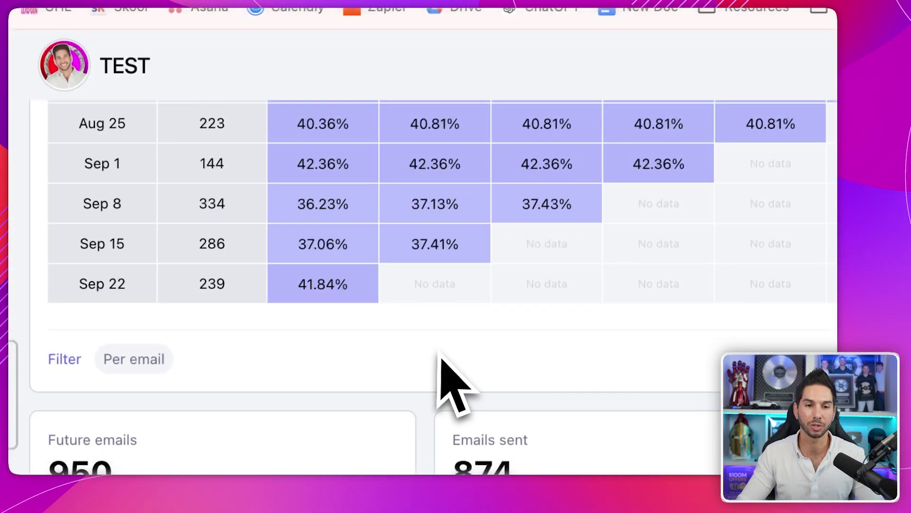
scroll(423, 356, "up", 10)
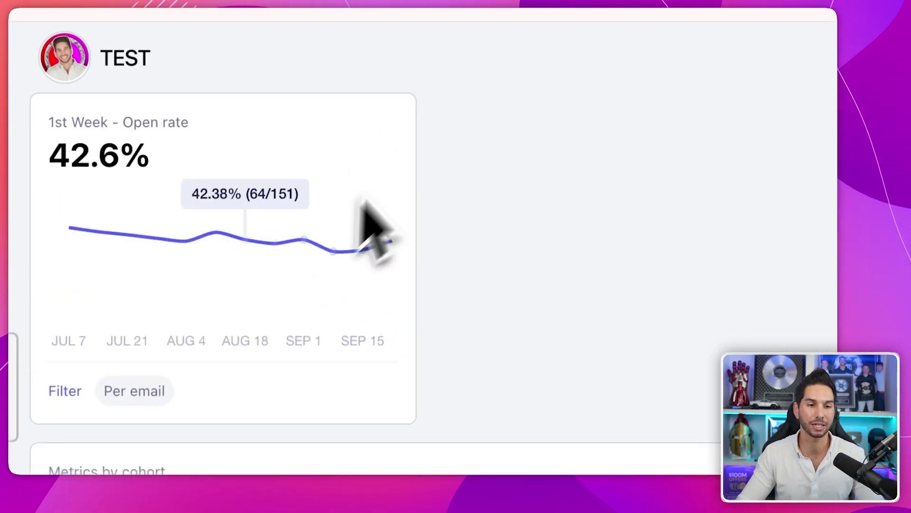
scroll(105, 370, "down", 2)
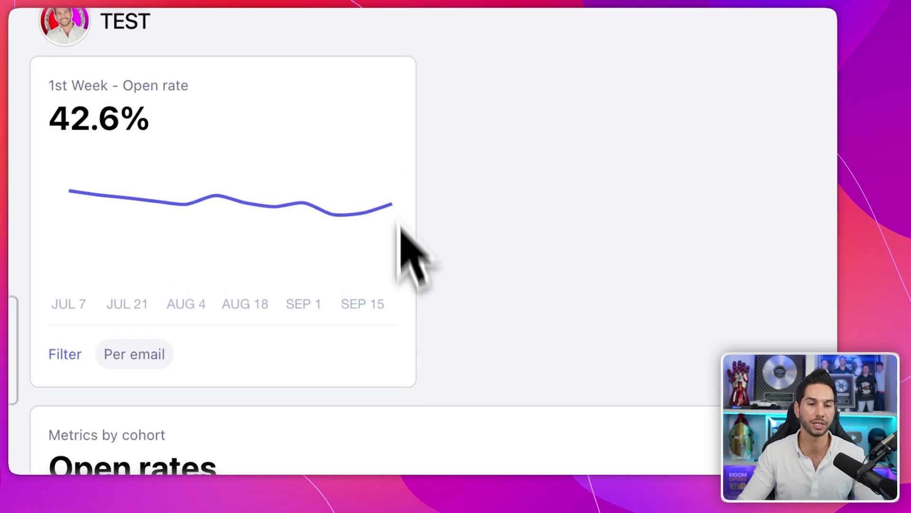
scroll(401, 227, "down", 10)
scroll(435, 284, "up", 10)
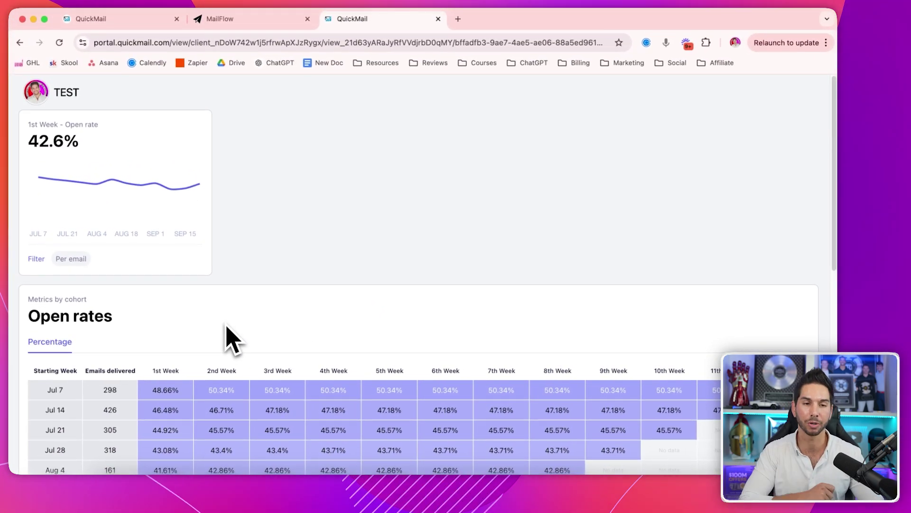
scroll(380, 288, "down", 8)
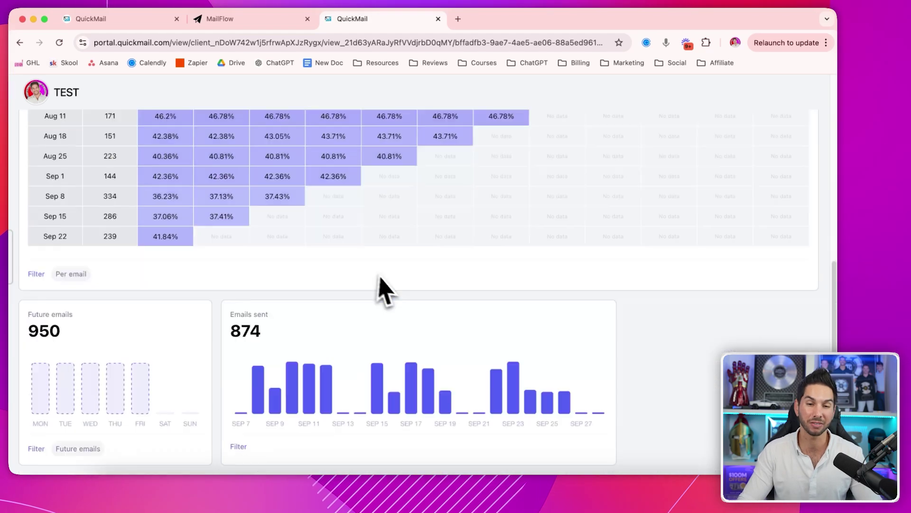
scroll(382, 287, "up", 8)
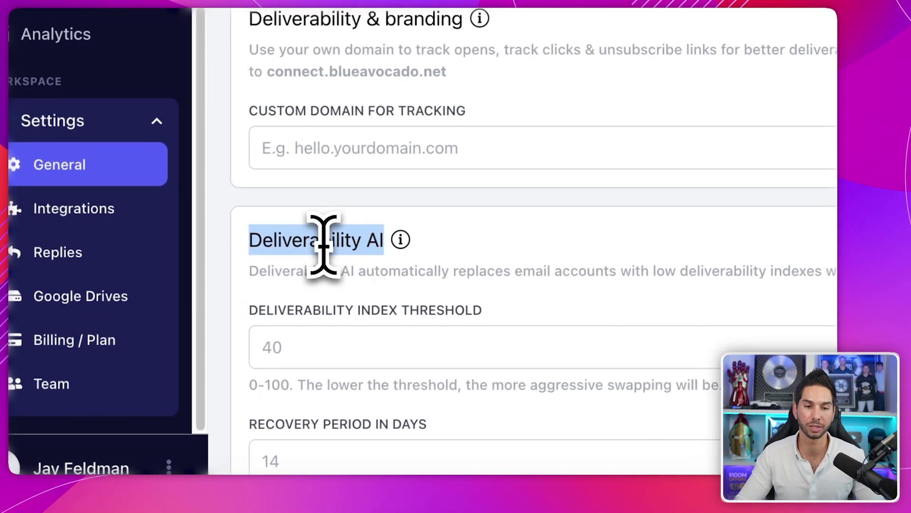
Step: In the workspace's general settings, set the Deliverability AI index threshold to 40 and the recovery period to 14 days
scroll(522, 275, "down", 5)
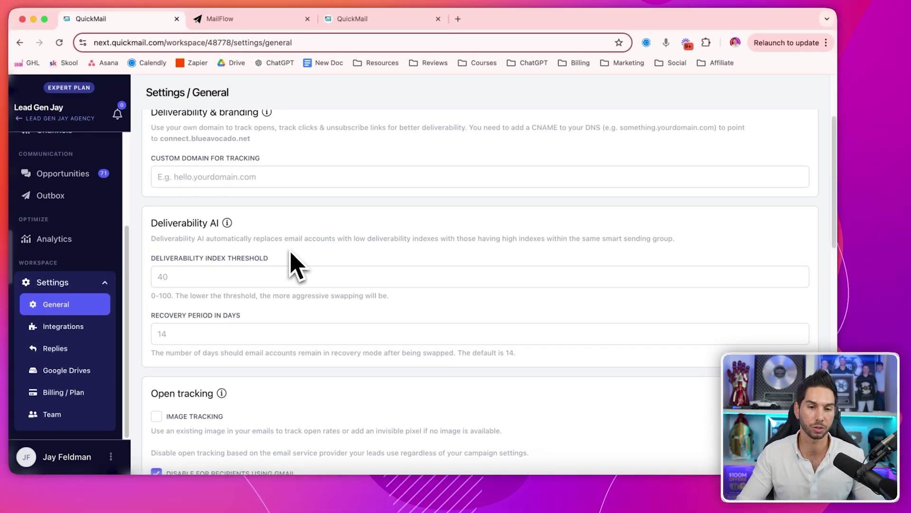
scroll(475, 216, "down", 2)
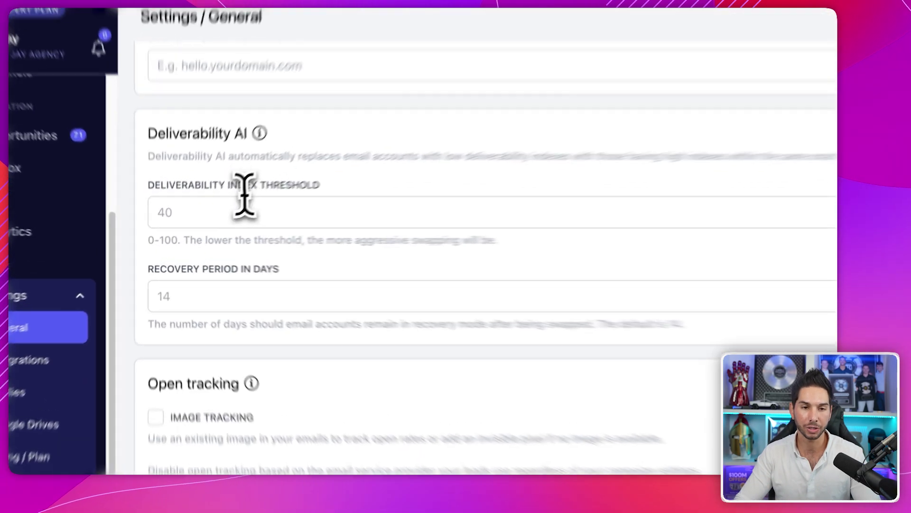
left_click(201, 225)
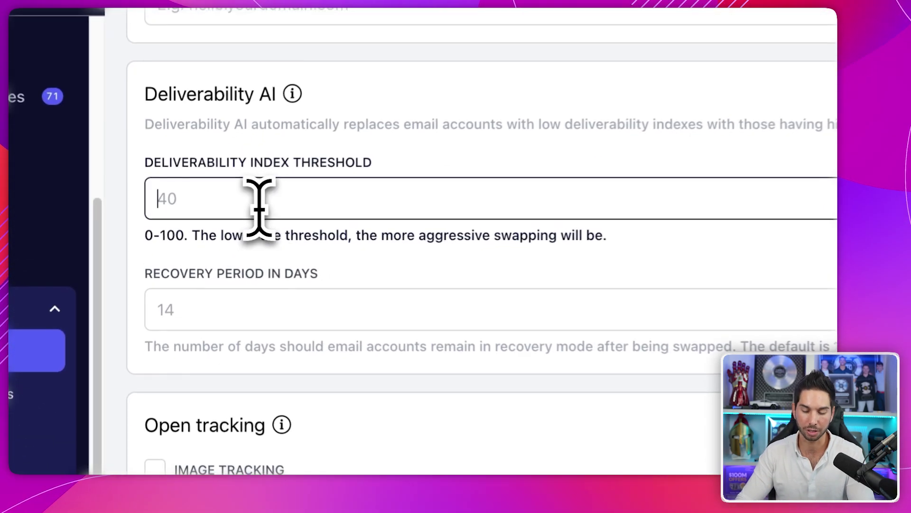
type("40")
left_click(239, 308)
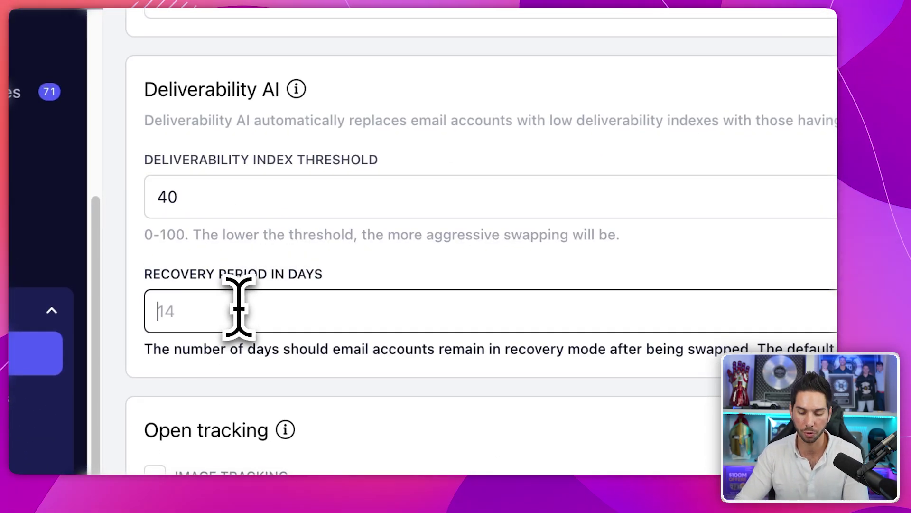
type("14")
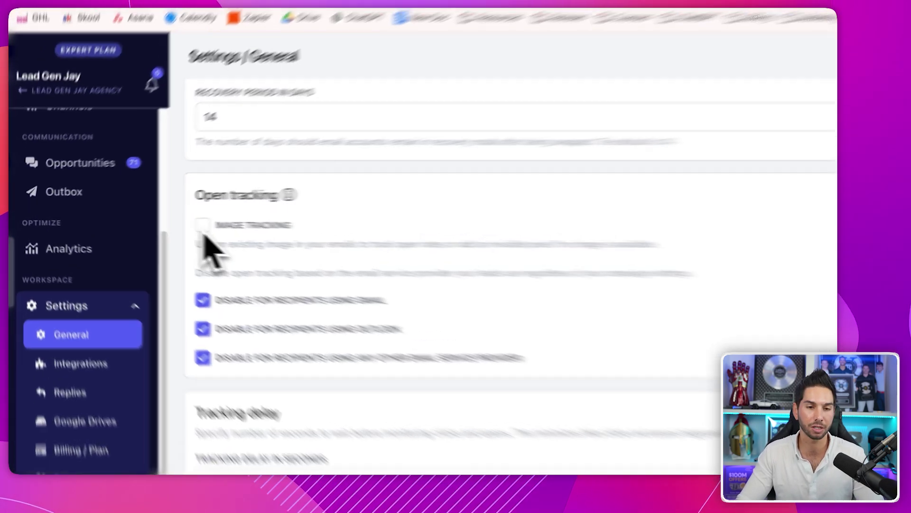
Step: Enable image tracking for opens and look at the tracking delay setting
left_click(156, 223)
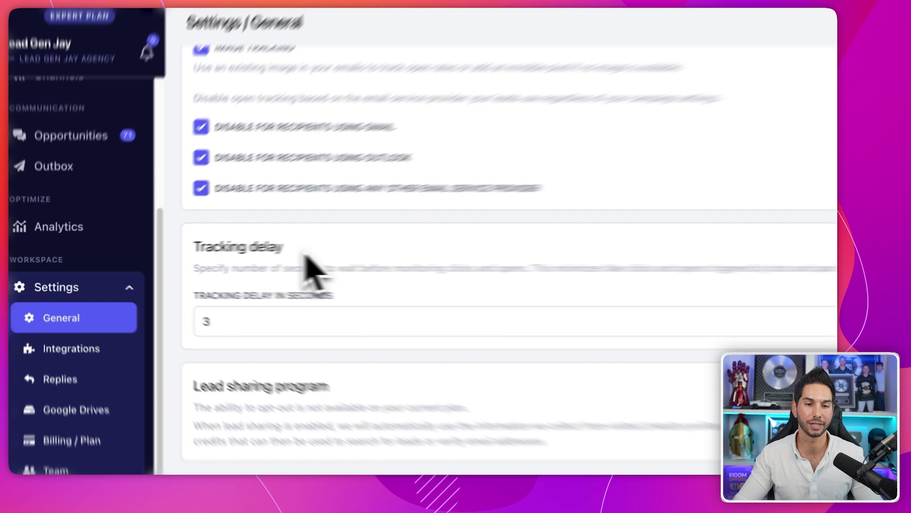
triple_click(232, 257)
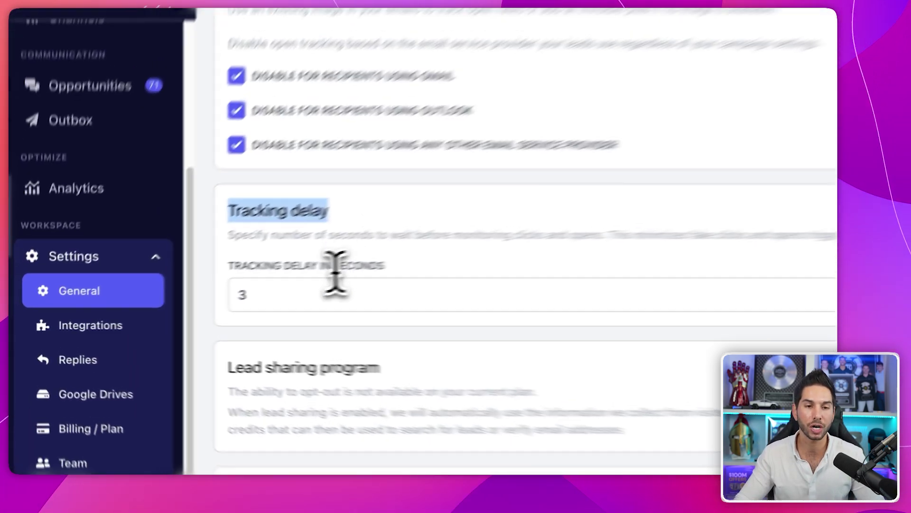
left_click(203, 281)
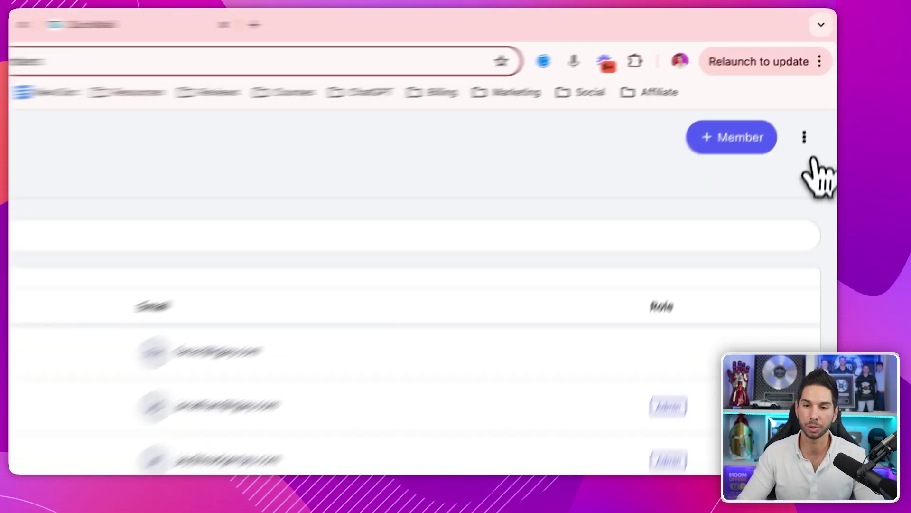
Step: Open the workspace changelog from the members page and review the recorded account changes
left_click(816, 91)
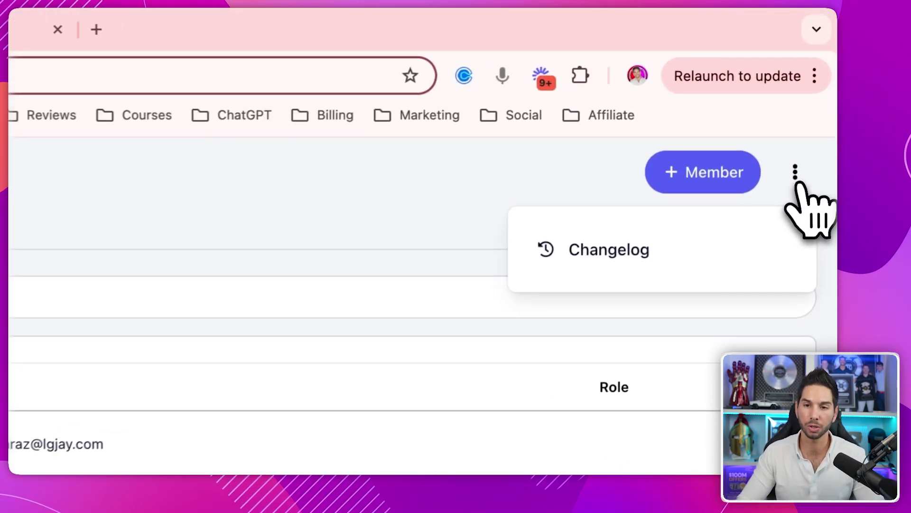
left_click(759, 128)
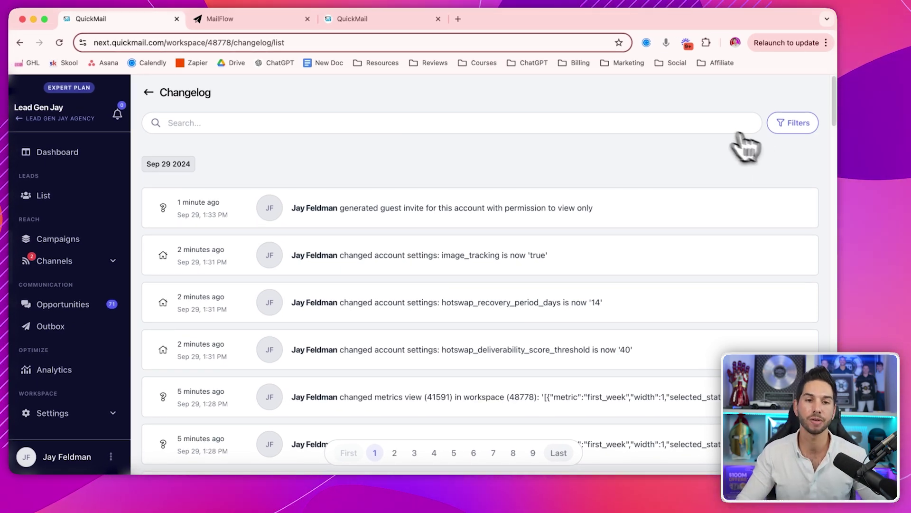
scroll(499, 244, "down", 10)
scroll(482, 256, "up", 10)
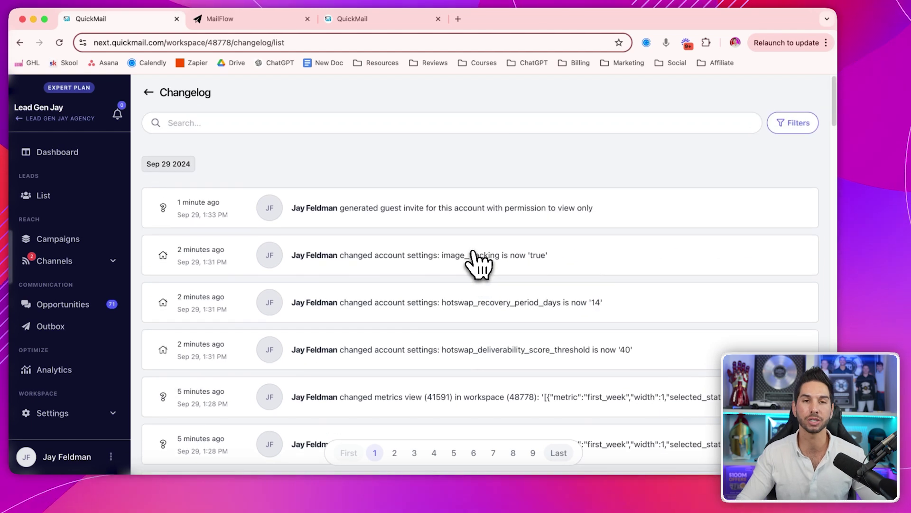